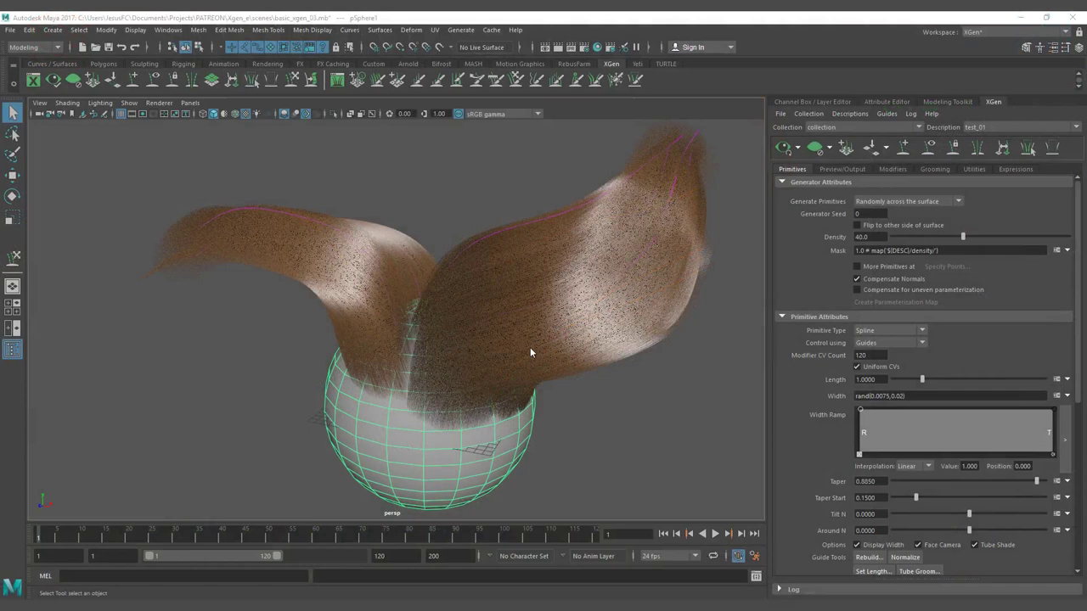
# Try a generator seed of 2 for the hair distribution, and return the seed to 0.
pyautogui.moveTo(504, 342)
pyautogui.keyDown('alt'); pyautogui.mouseDown()
pyautogui.moveTo(529, 348)
pyautogui.moveTo(510, 342)
pyautogui.mouseUp(); pyautogui.keyUp('alt')
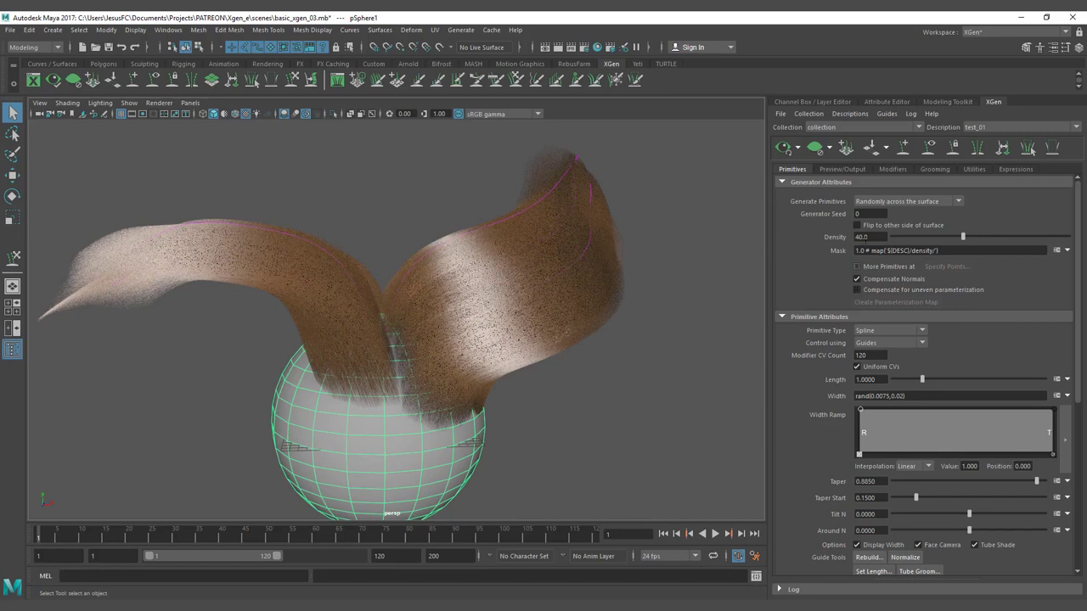
pyautogui.moveTo(867, 214); pyautogui.dragTo(811, 212)
pyautogui.write('2')
pyautogui.press('Return')
pyautogui.moveTo(877, 213); pyautogui.dragTo(811, 214)
pyautogui.press('Return')
pyautogui.press('Return')
pyautogui.write('0')
pyautogui.press('Return')
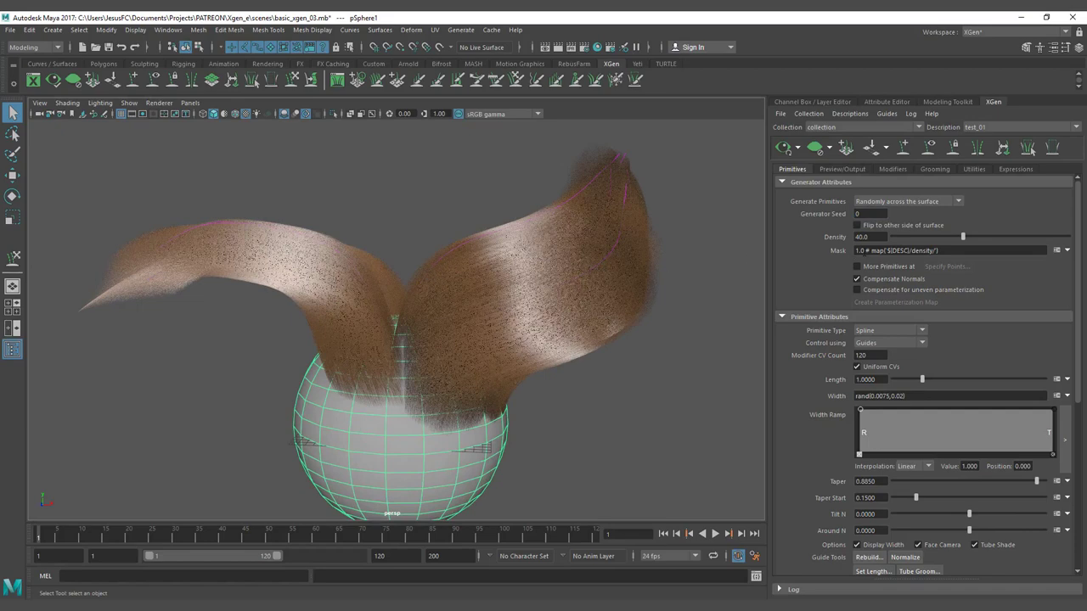
# Try lower hair densities such as 8.1, and set the density back to 40.
pyautogui.click(907, 239)
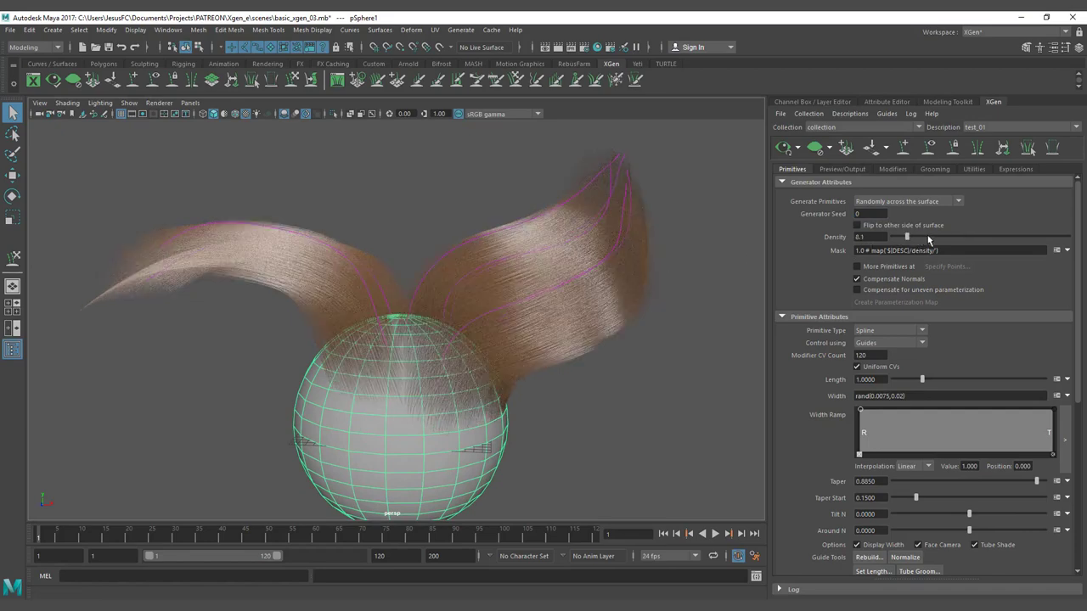
pyautogui.click(928, 239)
pyautogui.click(971, 237)
pyautogui.moveTo(883, 237); pyautogui.dragTo(810, 238)
pyautogui.write('40')
pyautogui.press('Return')
pyautogui.keyDown('alt'); pyautogui.moveTo(441, 322); pyautogui.dragTo(535, 323); pyautogui.keyUp('alt')
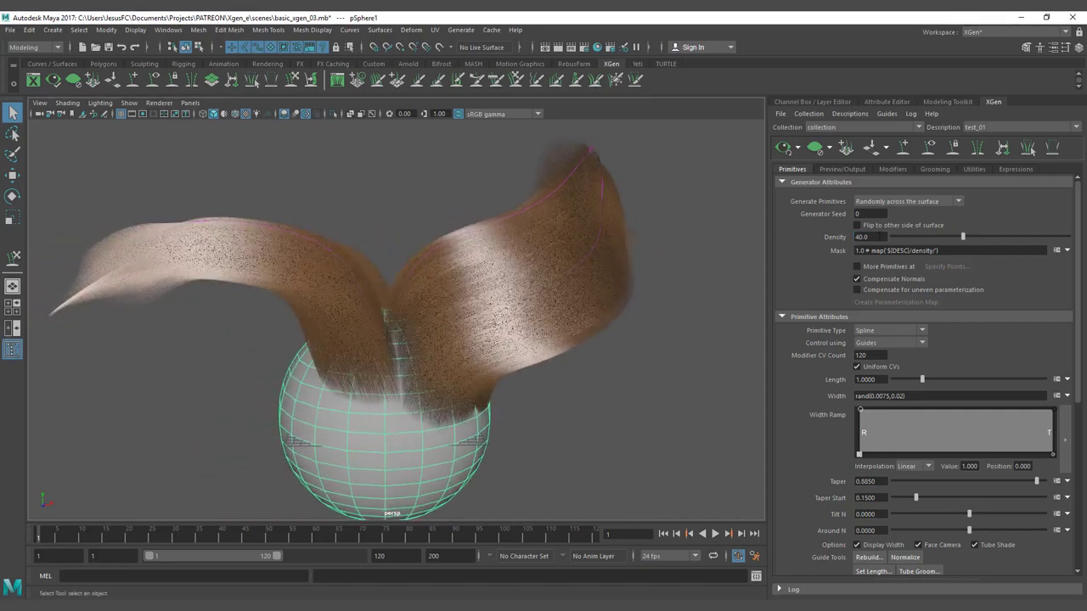
# Set the preview percent to 10 and view the thinned hair on the sphere.
pyautogui.click(832, 169)
pyautogui.moveTo(884, 208); pyautogui.dragTo(822, 214)
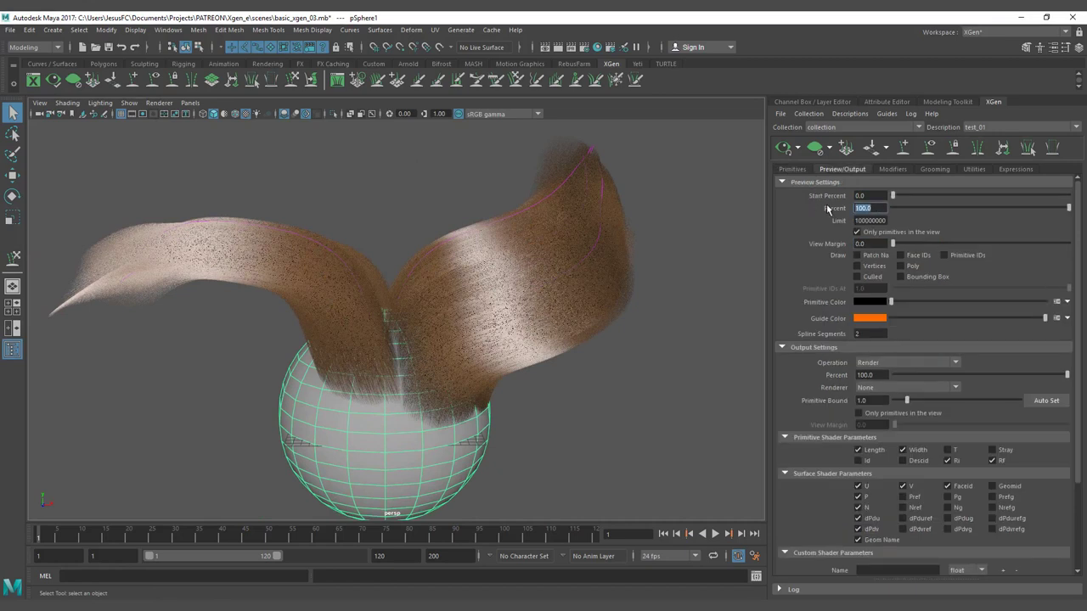
pyautogui.write('10')
pyautogui.press('Return')
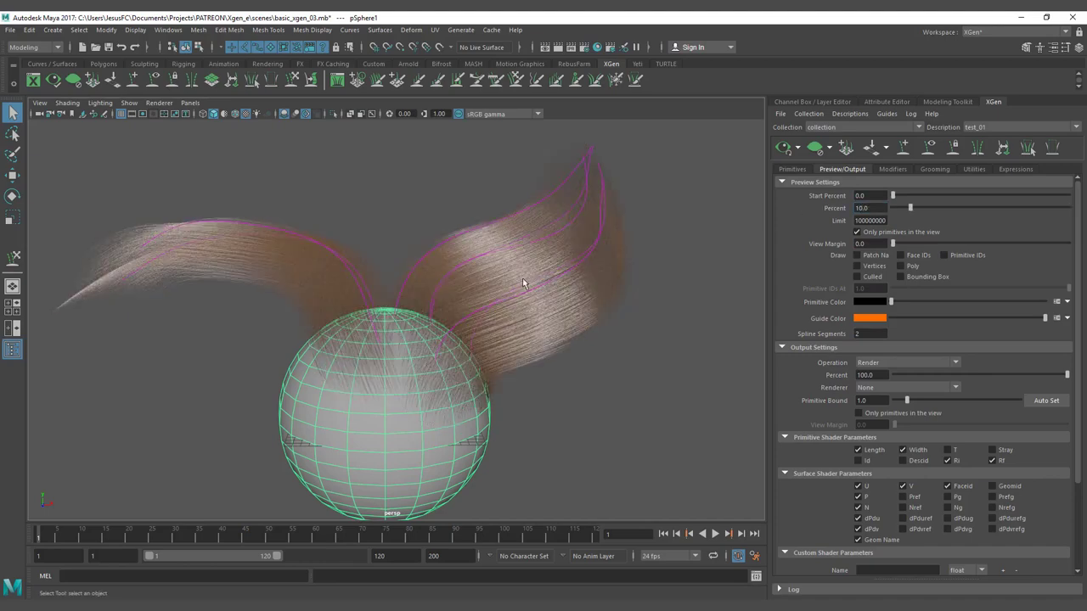
pyautogui.keyDown('alt'); pyautogui.moveTo(459, 312); pyautogui.dragTo(554, 314, button='right'); pyautogui.keyUp('alt')
pyautogui.moveTo(554, 314)
pyautogui.keyDown('alt'); pyautogui.mouseDown()
pyautogui.moveTo(507, 313)
pyautogui.moveTo(552, 319)
pyautogui.mouseUp(); pyautogui.keyUp('alt')
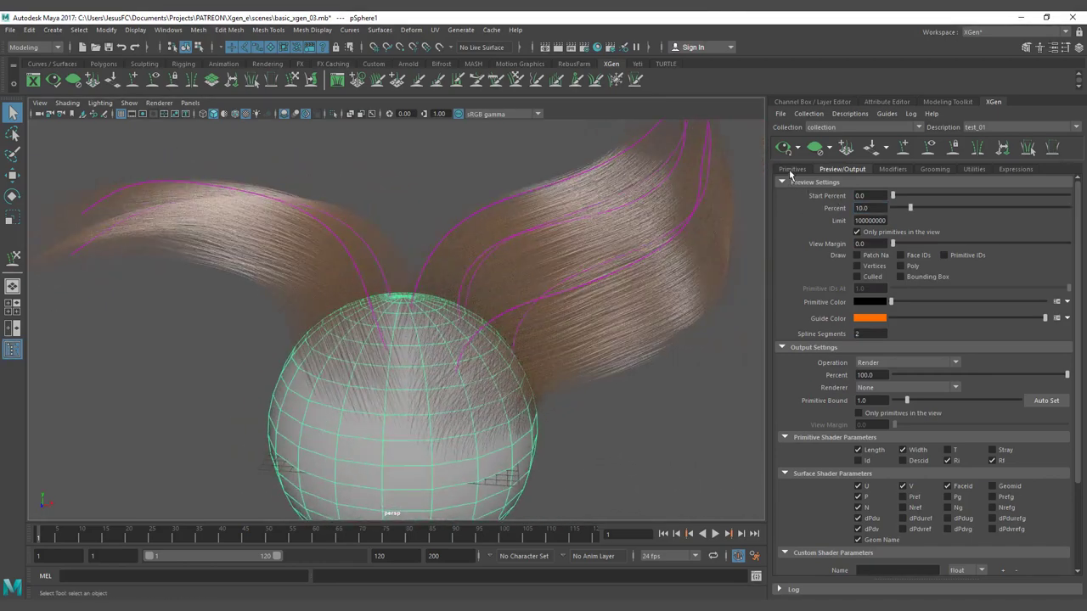
pyautogui.keyDown('alt'); pyautogui.moveTo(504, 325); pyautogui.dragTo(378, 257); pyautogui.keyUp('alt')
# Restore the preview percent to 100 so the full hair is displayed.
pyautogui.click(862, 208)
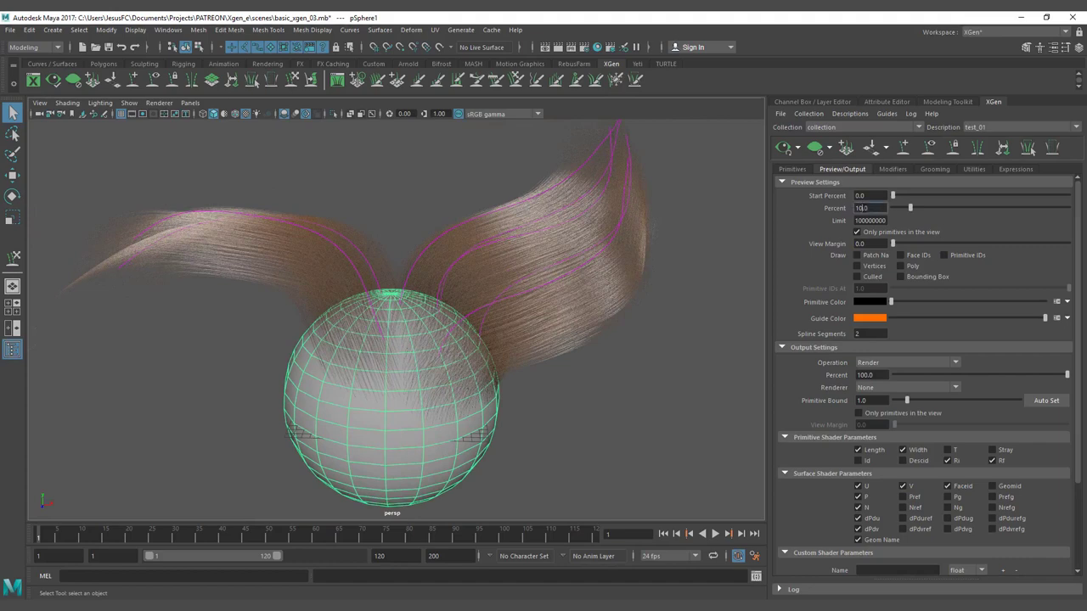
pyautogui.write('0')
pyautogui.press('Return')
pyautogui.keyDown('alt'); pyautogui.moveTo(461, 274); pyautogui.dragTo(421, 270); pyautogui.keyUp('alt')
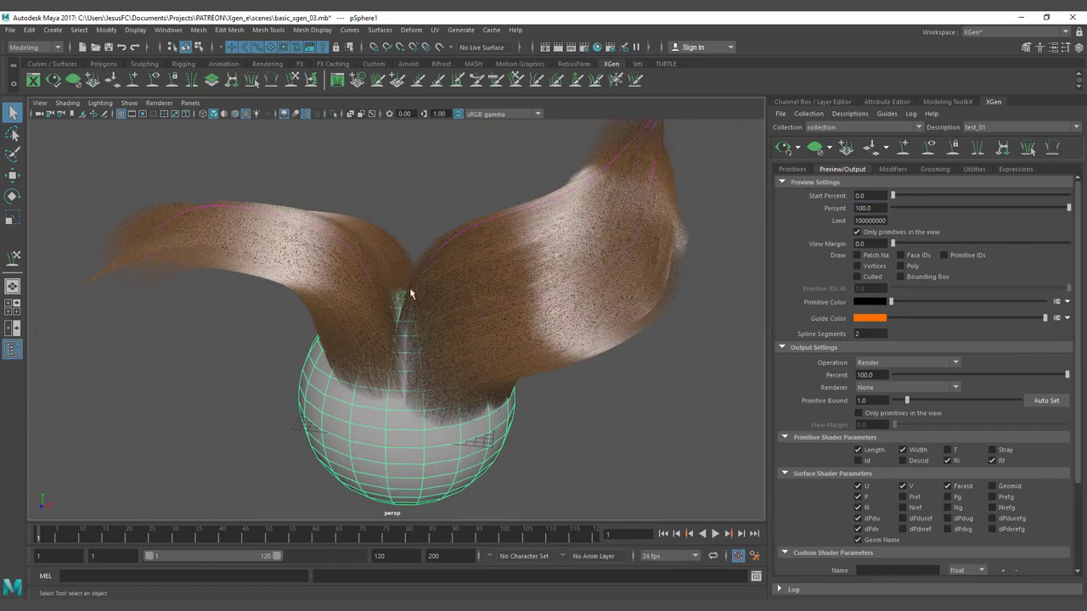
pyautogui.moveTo(435, 308)
pyautogui.keyDown('alt'); pyautogui.mouseDown()
pyautogui.moveTo(470, 308)
pyautogui.moveTo(429, 294)
pyautogui.mouseUp(); pyautogui.keyUp('alt')
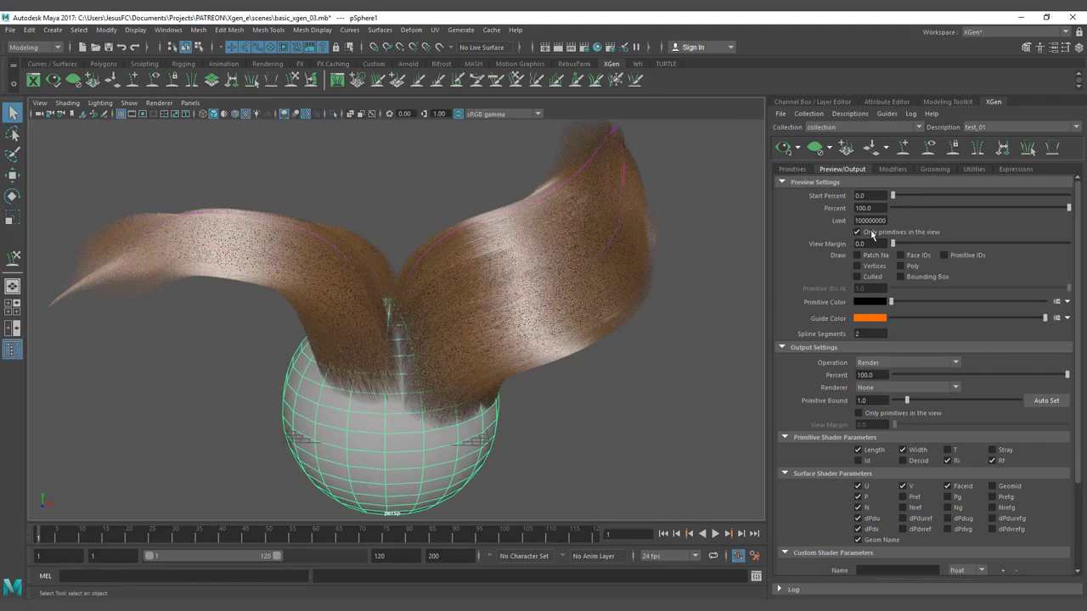
# Update the XGen preview and inspect the hair roots up close with the display limited to primitives in the view.
pyautogui.keyDown('alt'); pyautogui.moveTo(568, 279); pyautogui.dragTo(426, 338, button='right'); pyautogui.keyUp('alt')
pyautogui.keyDown('alt'); pyautogui.moveTo(426, 338); pyautogui.dragTo(539, 332); pyautogui.keyUp('alt')
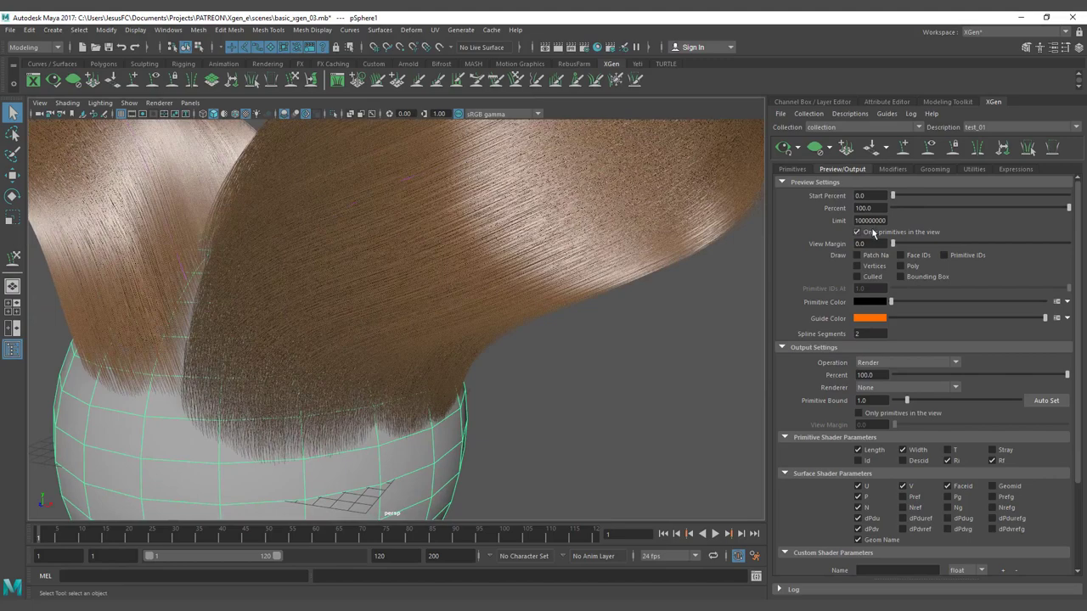
pyautogui.keyDown('alt'); pyautogui.moveTo(465, 325); pyautogui.dragTo(440, 309); pyautogui.keyUp('alt')
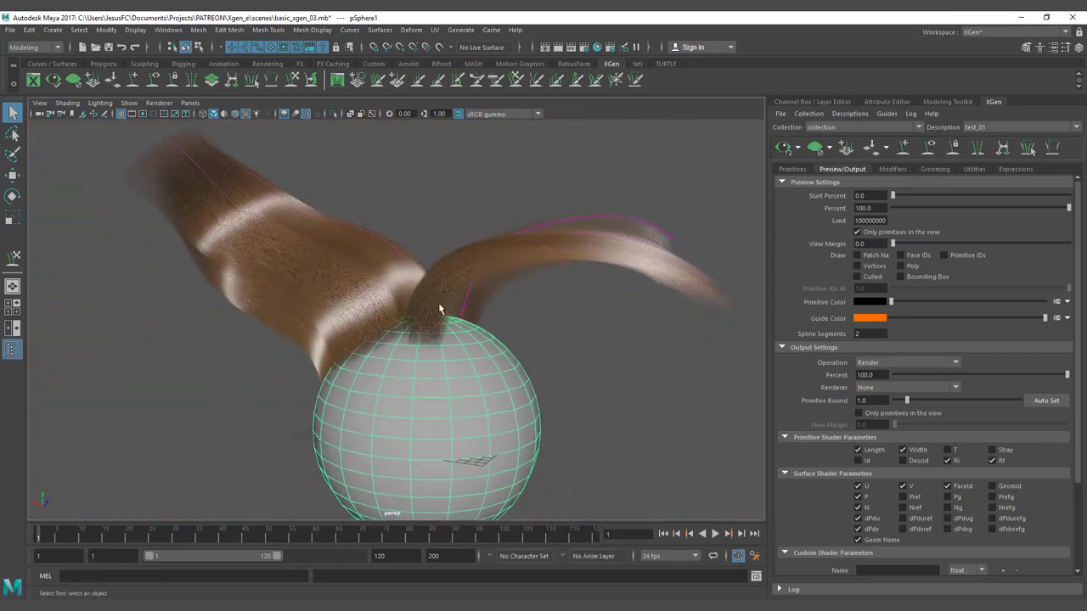
pyautogui.click(783, 148)
pyautogui.keyDown('alt'); pyautogui.moveTo(384, 349); pyautogui.dragTo(272, 313); pyautogui.keyUp('alt')
pyautogui.keyDown('alt'); pyautogui.moveTo(271, 313); pyautogui.dragTo(551, 428, button='right'); pyautogui.keyUp('alt')
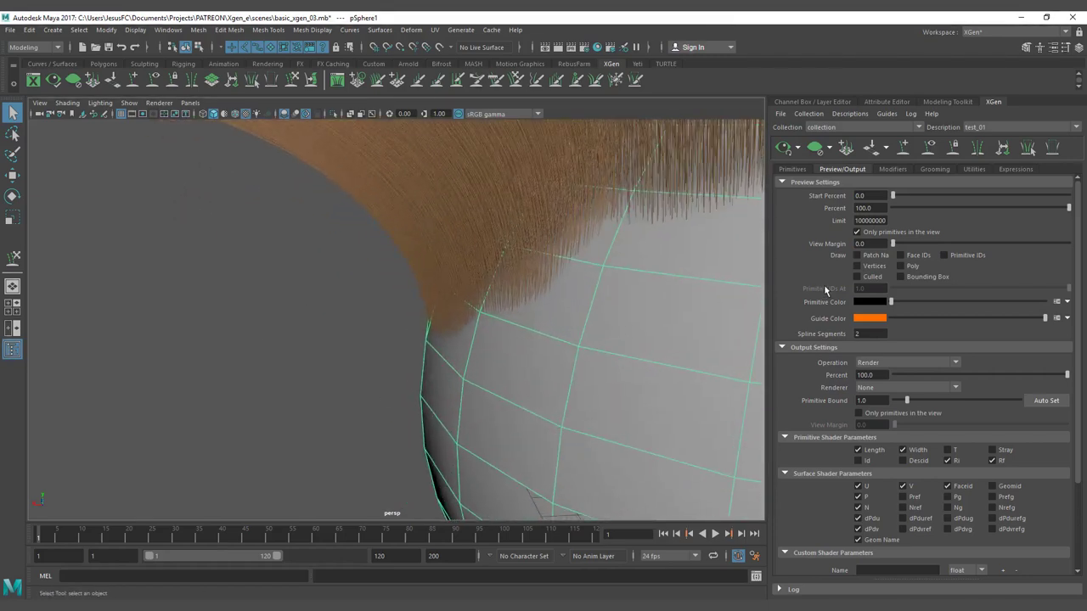
# Turn off the preview's limit to primitives in the view, check the hair roots on another side, and re-enable it.
pyautogui.click(856, 232)
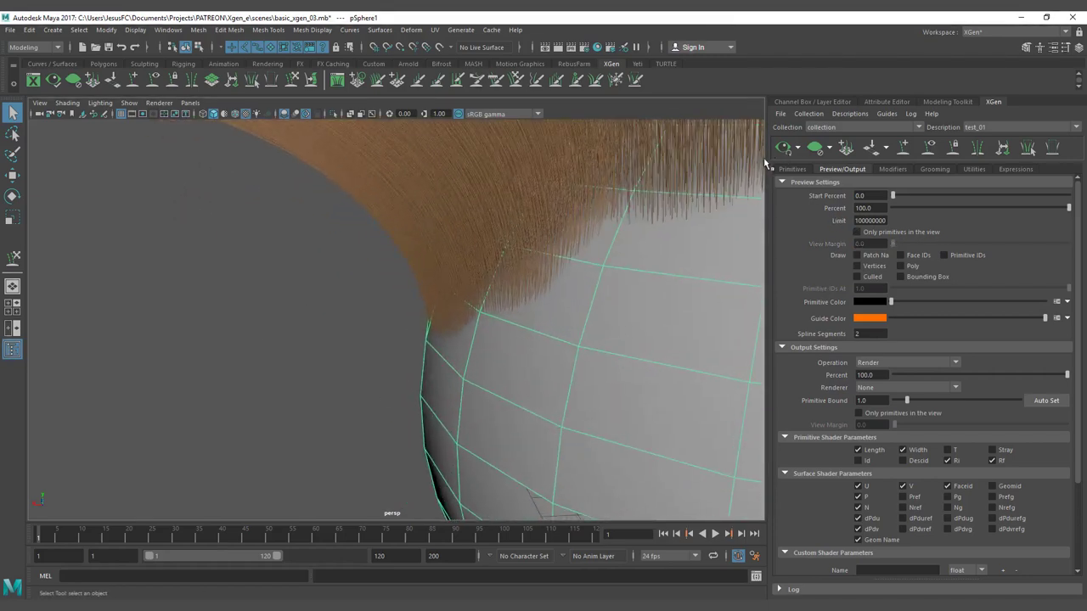
pyautogui.keyDown('alt'); pyautogui.moveTo(539, 233); pyautogui.dragTo(283, 243, button='right'); pyautogui.keyUp('alt')
pyautogui.keyDown('alt'); pyautogui.moveTo(284, 243); pyautogui.dragTo(501, 307); pyautogui.keyUp('alt')
pyautogui.scroll(3, 382, 293)
pyautogui.keyDown('alt'); pyautogui.moveTo(364, 281); pyautogui.dragTo(178, 200, button='middle'); pyautogui.keyUp('alt')
pyautogui.keyDown('alt'); pyautogui.moveTo(400, 308); pyautogui.dragTo(435, 299, button='right'); pyautogui.keyUp('alt')
pyautogui.click(881, 233)
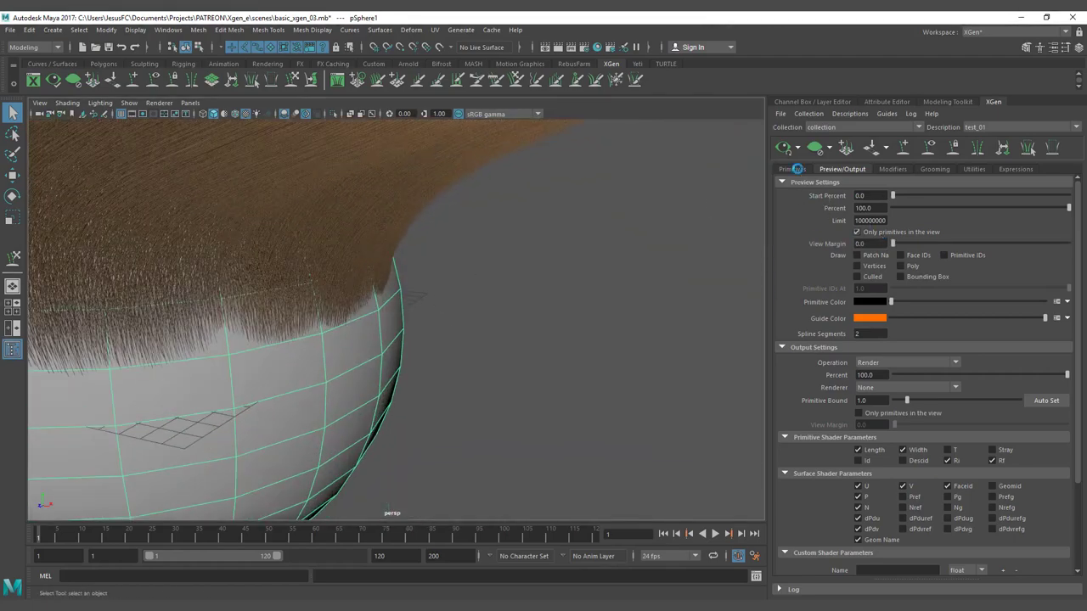
# Inspect the hair preview on the whole sphere from several sides.
pyautogui.keyDown('alt'); pyautogui.moveTo(467, 316); pyautogui.dragTo(242, 308, button='right'); pyautogui.keyUp('alt')
pyautogui.keyDown('alt'); pyautogui.moveTo(242, 309); pyautogui.dragTo(285, 331); pyautogui.keyUp('alt')
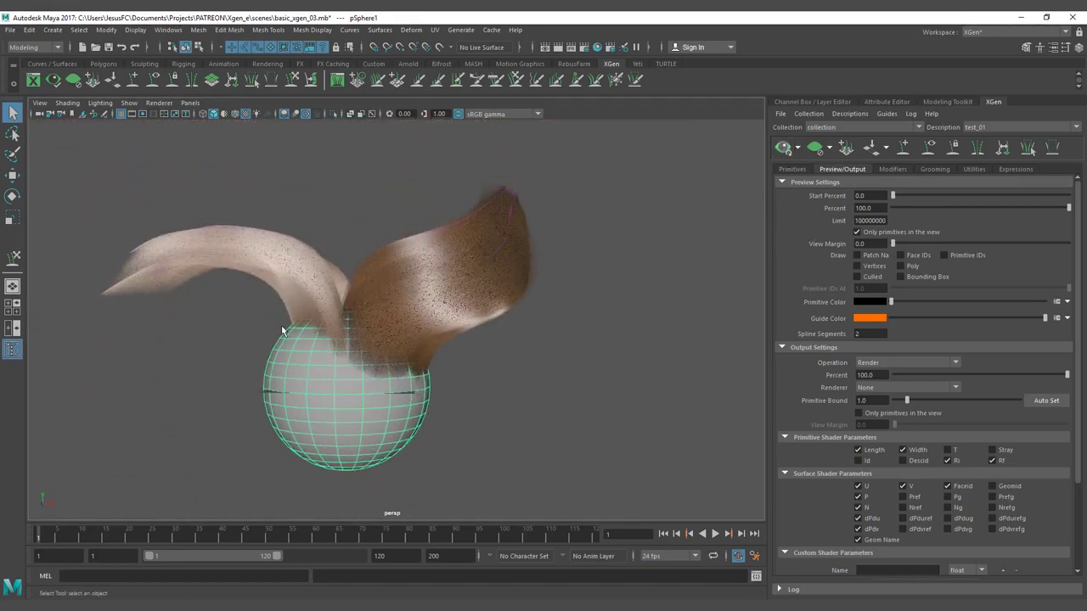
pyautogui.keyDown('alt'); pyautogui.moveTo(245, 337); pyautogui.dragTo(516, 341); pyautogui.keyUp('alt')
pyautogui.scroll(4, 396, 331)
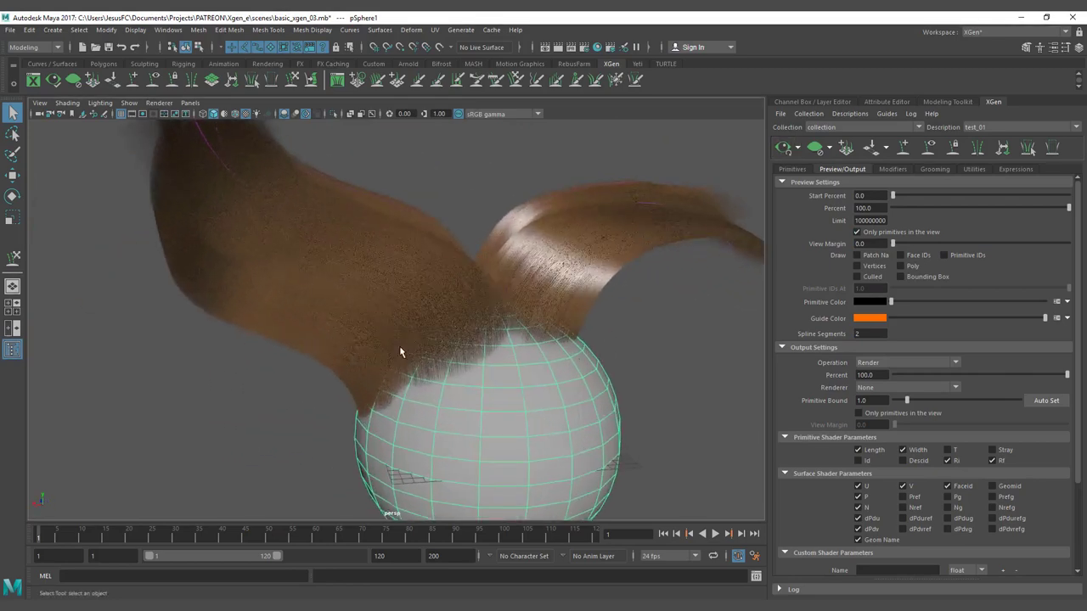
pyautogui.keyDown('alt'); pyautogui.moveTo(399, 345); pyautogui.dragTo(614, 339); pyautogui.keyUp('alt')
# Examine the density map expression in the Mask attribute of the primitive generator settings.
pyautogui.click(793, 169)
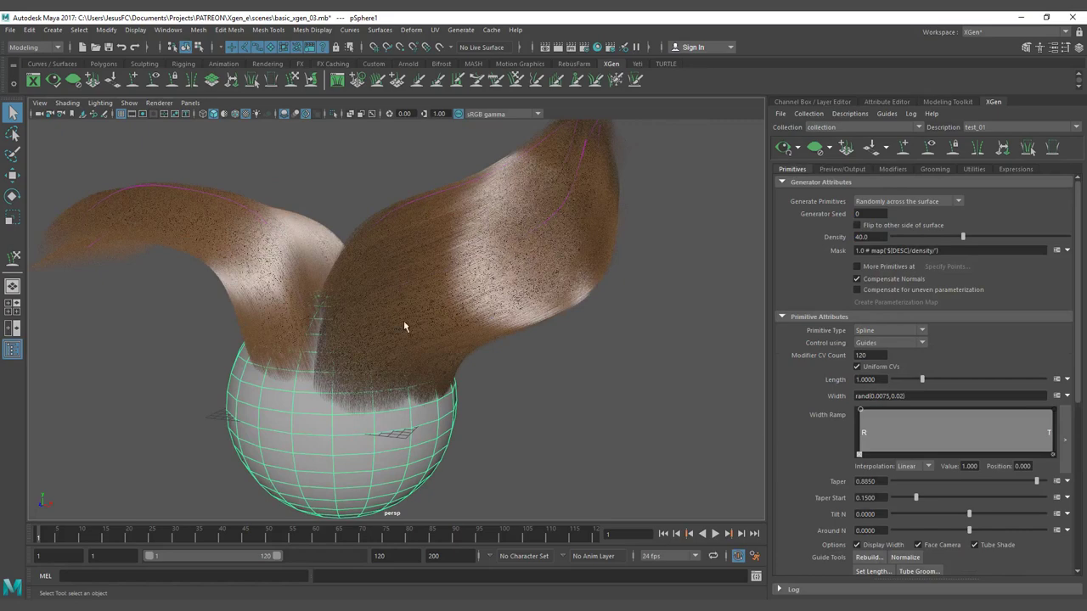
pyautogui.scroll(3, 399, 331)
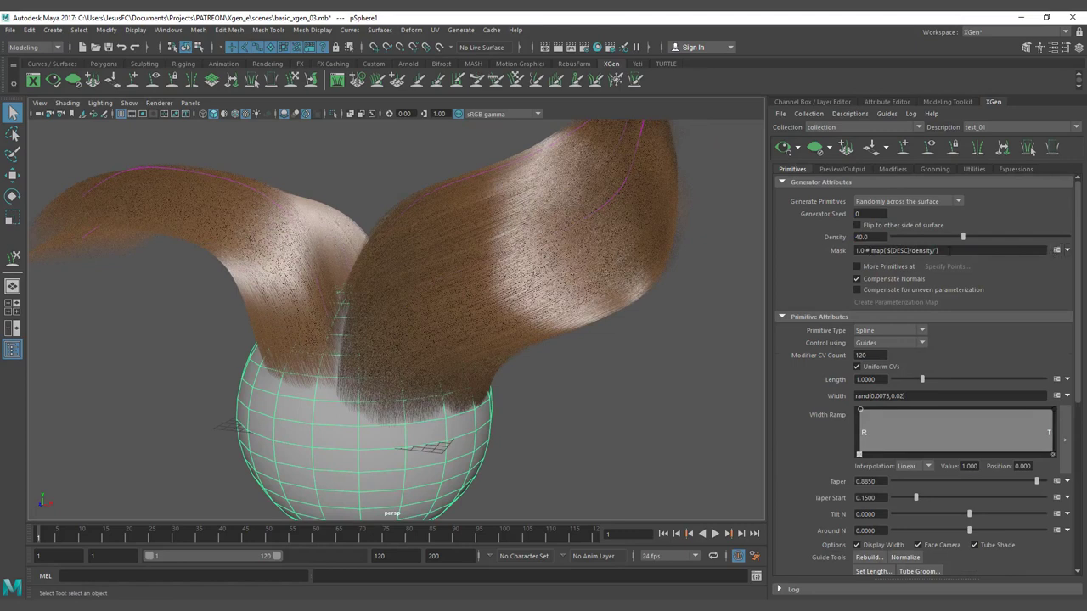
pyautogui.moveTo(869, 250); pyautogui.dragTo(937, 251)
pyautogui.moveTo(867, 250)
pyautogui.mouseDown()
pyautogui.moveTo(845, 253)
pyautogui.moveTo(939, 251)
pyautogui.moveTo(855, 250)
pyautogui.mouseUp()
pyautogui.click(889, 251)
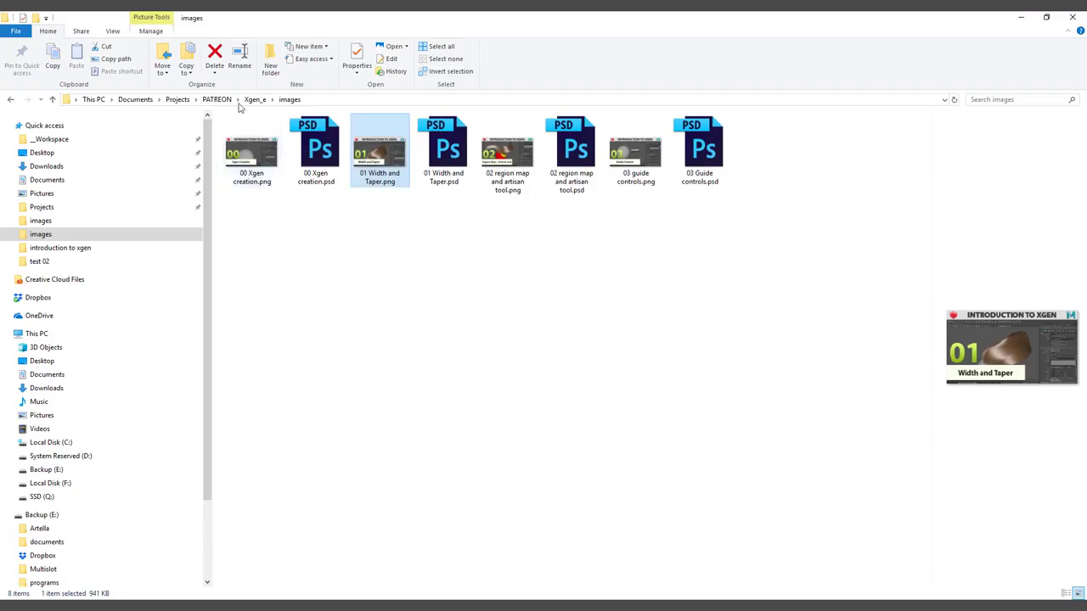
# In File Explorer, open the test_01 folder under xgen, collections, collection in the Xgen_e project.
pyautogui.click(255, 99)
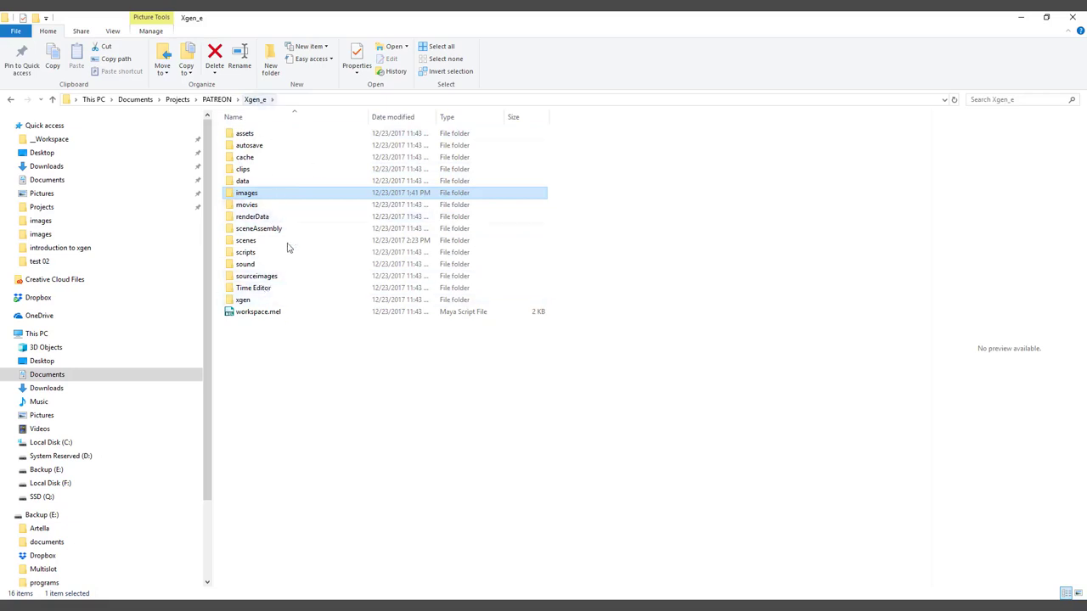
pyautogui.click(261, 303)
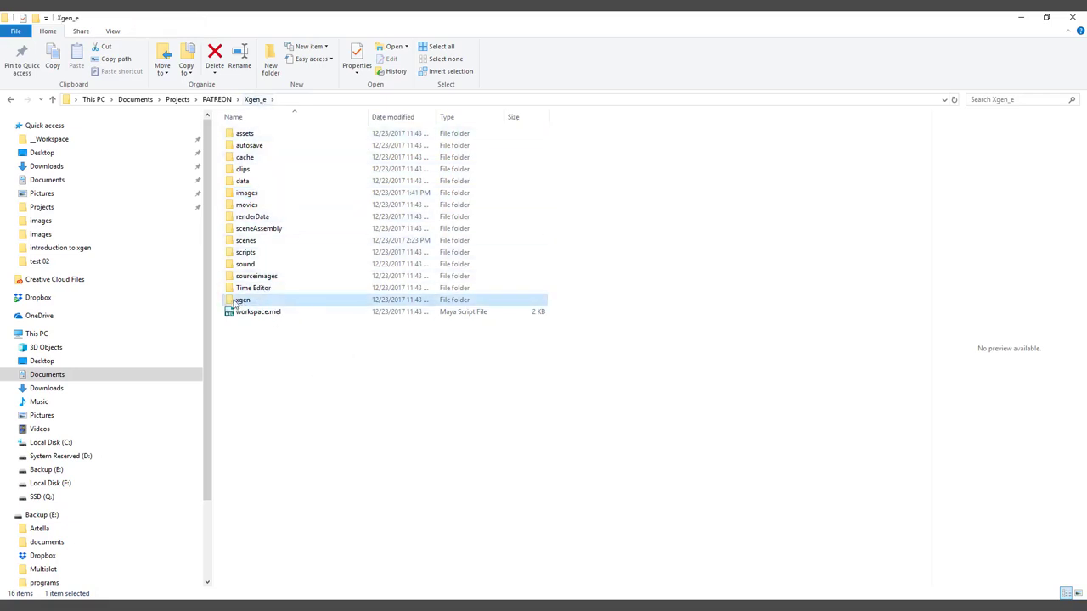
pyautogui.doubleClick(253, 303)
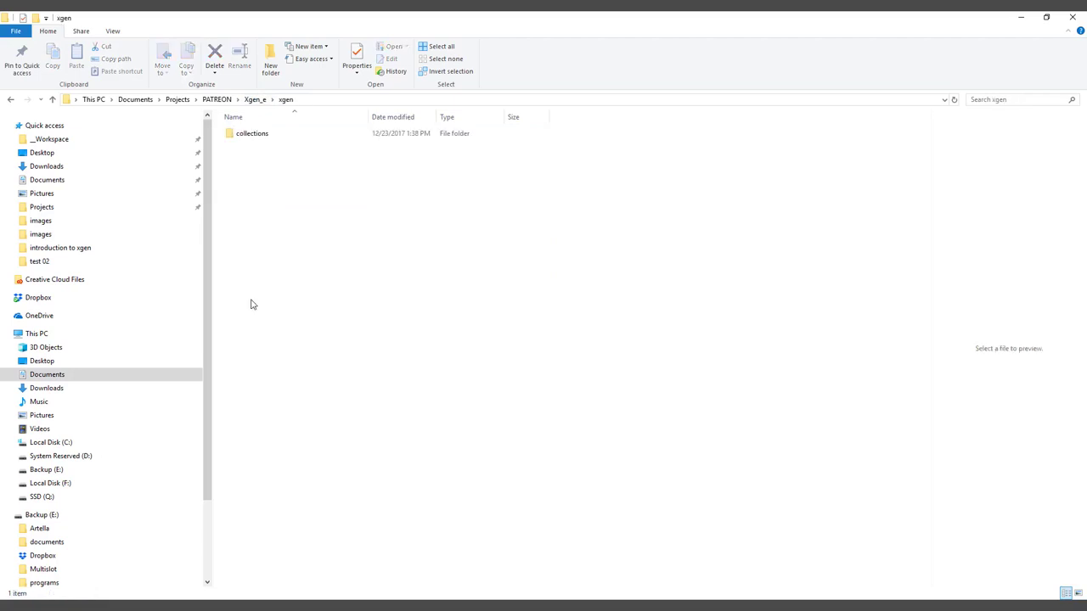
pyautogui.doubleClick(247, 141)
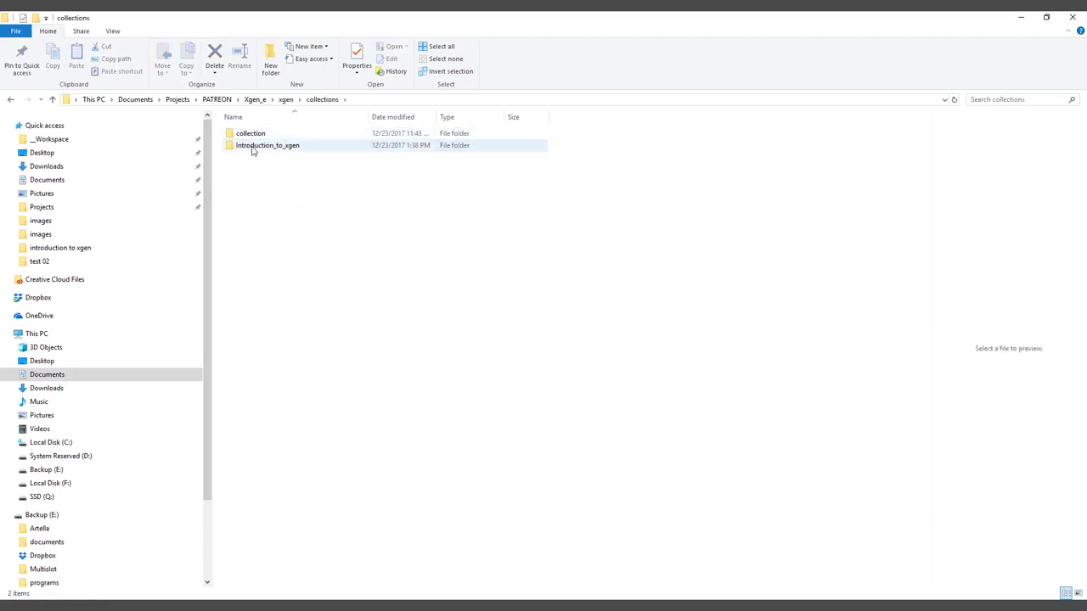
pyautogui.doubleClick(259, 136)
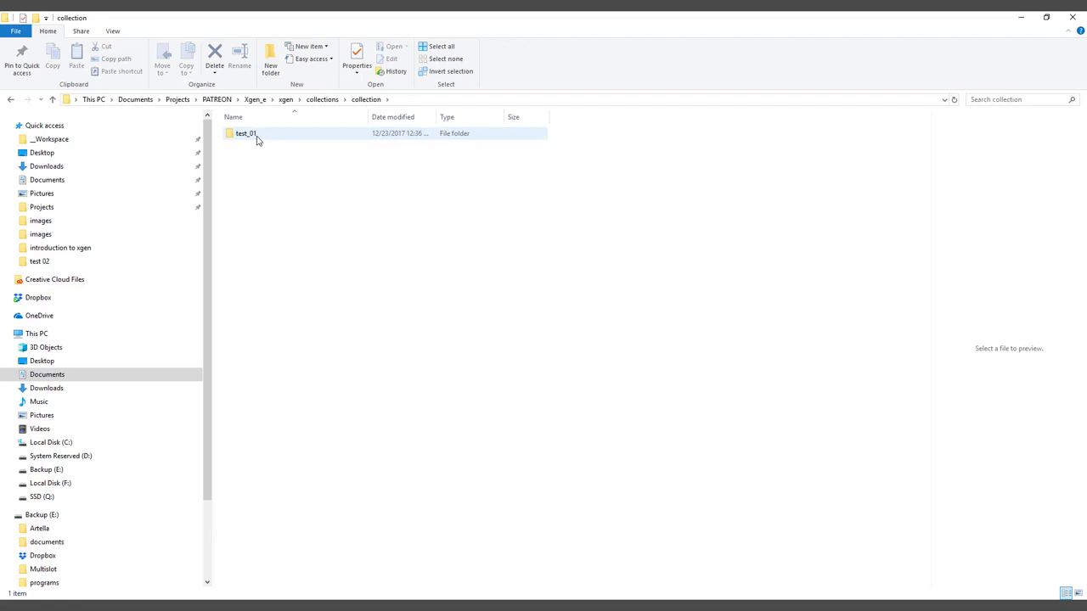
pyautogui.click(259, 137)
pyautogui.doubleClick(258, 136)
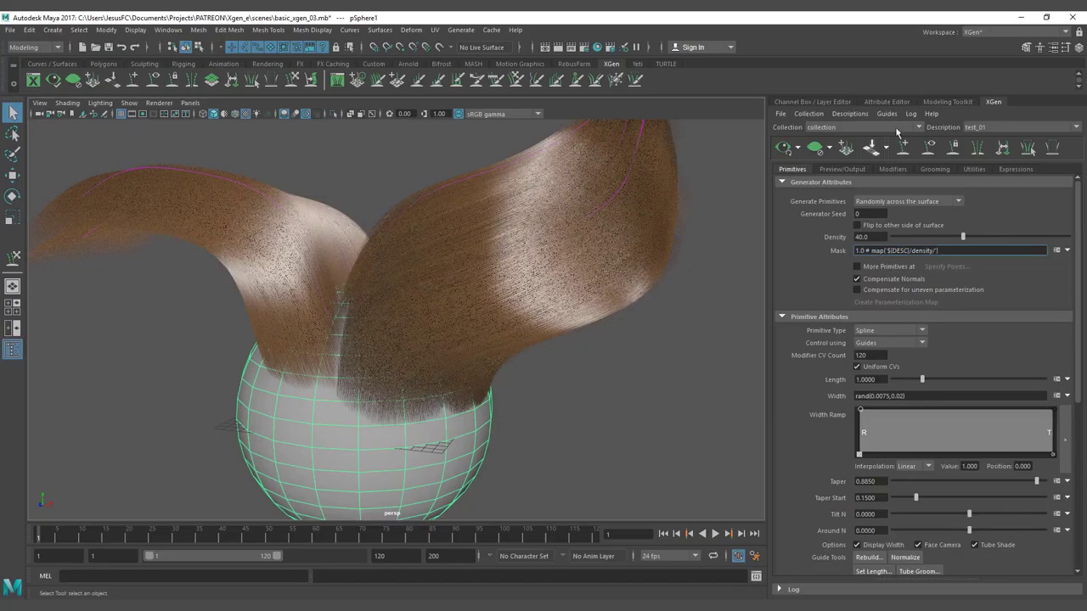
# Compare the collection and description names in Maya with the project folder path and the Region folder in test_01.
pyautogui.click(968, 128)
pyautogui.click(864, 129)
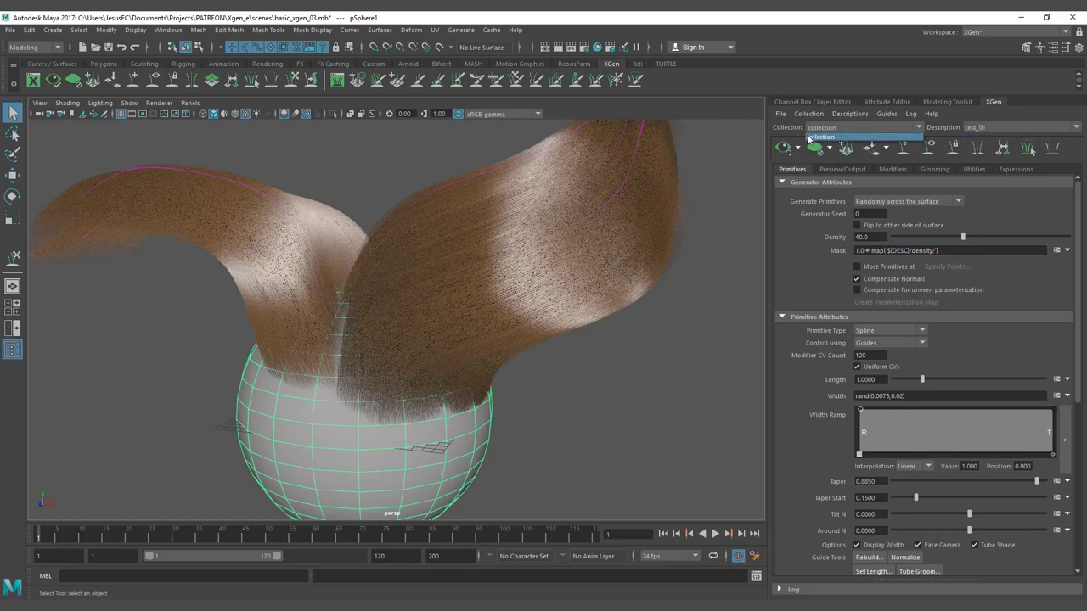
pyautogui.click(973, 128)
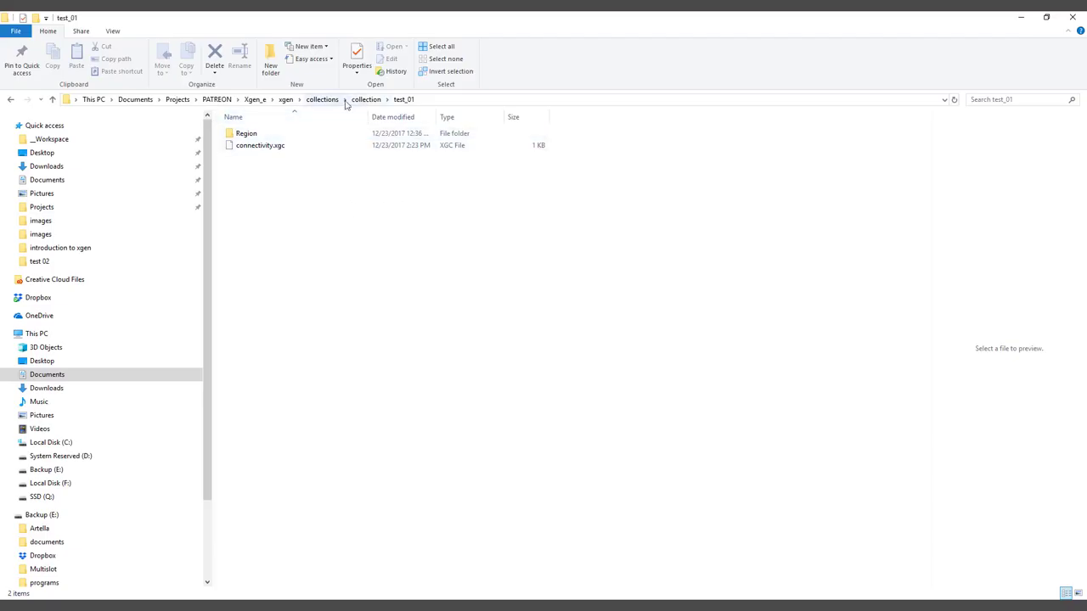
pyautogui.click(273, 134)
pyautogui.hotkey('alt', 'Tab')
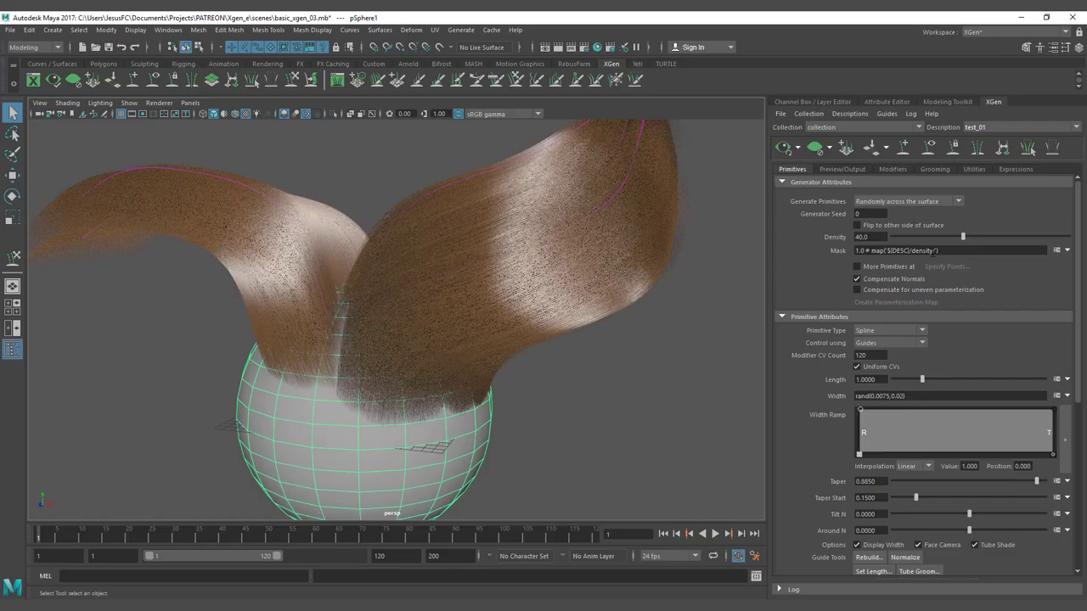
pyautogui.hotkey('alt', 'Tab')
pyautogui.hotkey('alt', 'Tab')
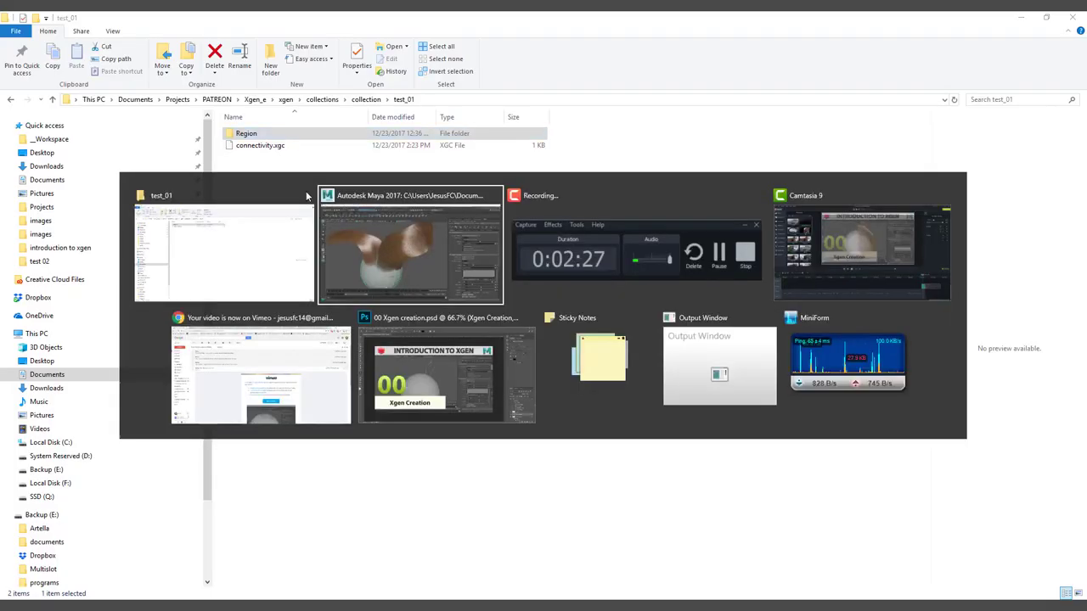
# Create a paint map named mask_density for the Mask attribute, with map resolution 5.0 and a white start color.
pyautogui.moveTo(867, 250); pyautogui.dragTo(844, 250)
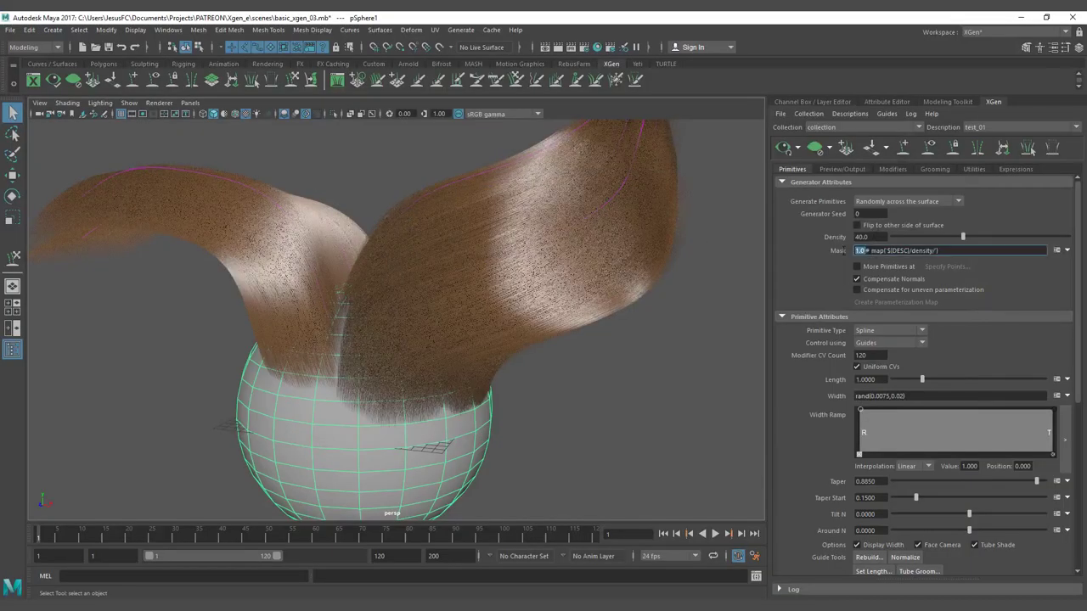
pyautogui.click(1068, 252)
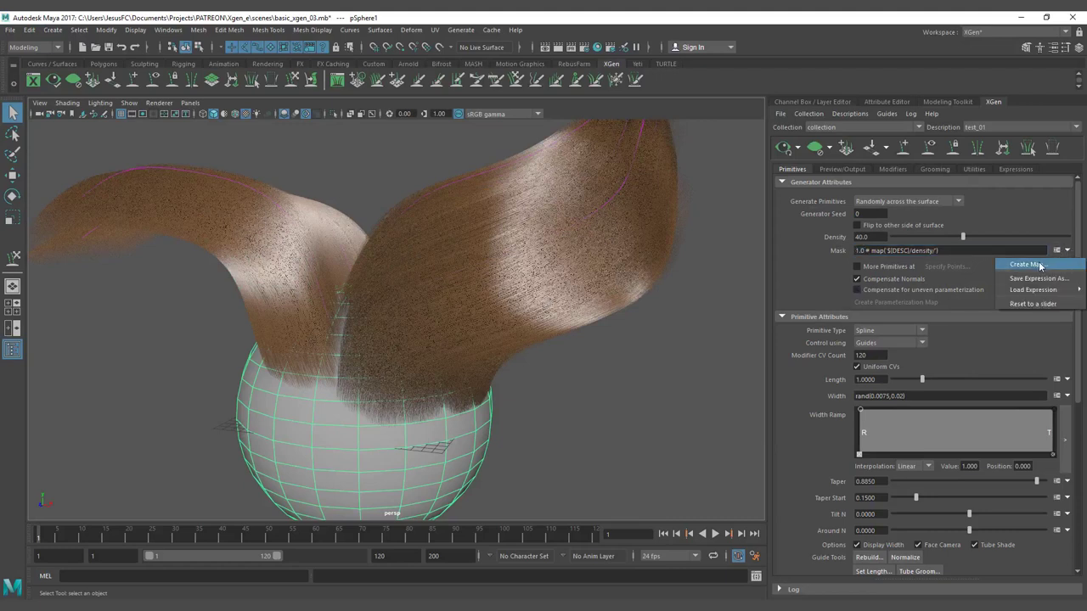
pyautogui.click(1037, 265)
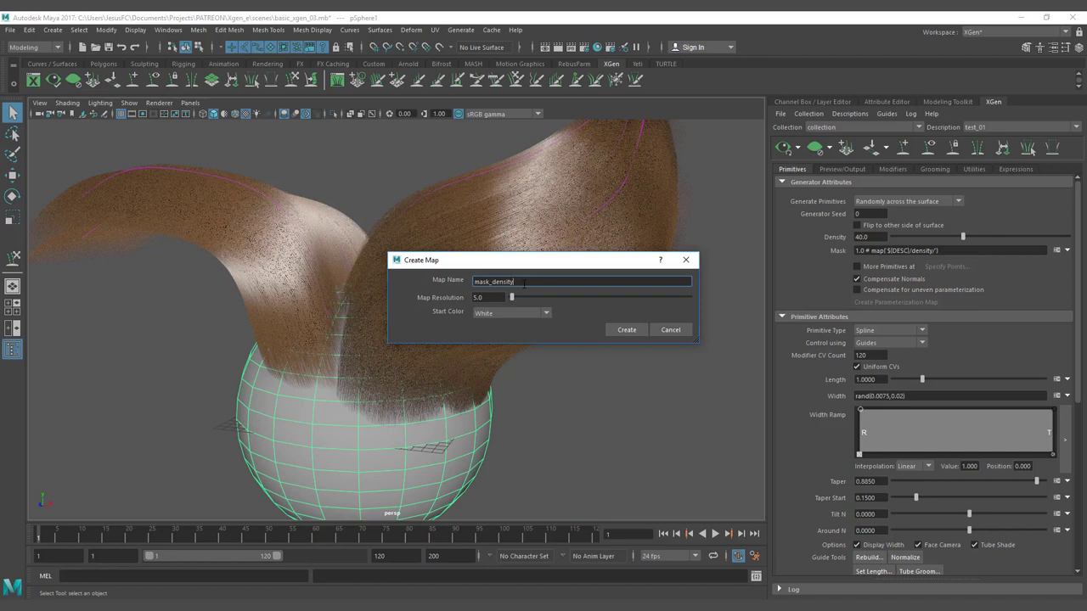
pyautogui.click(503, 314)
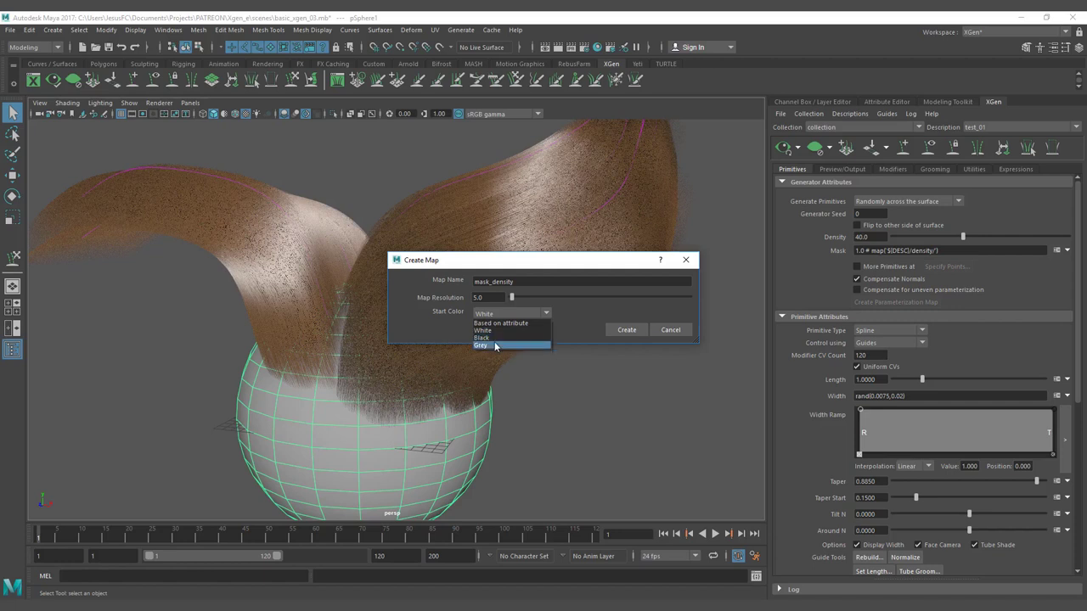
pyautogui.click(492, 331)
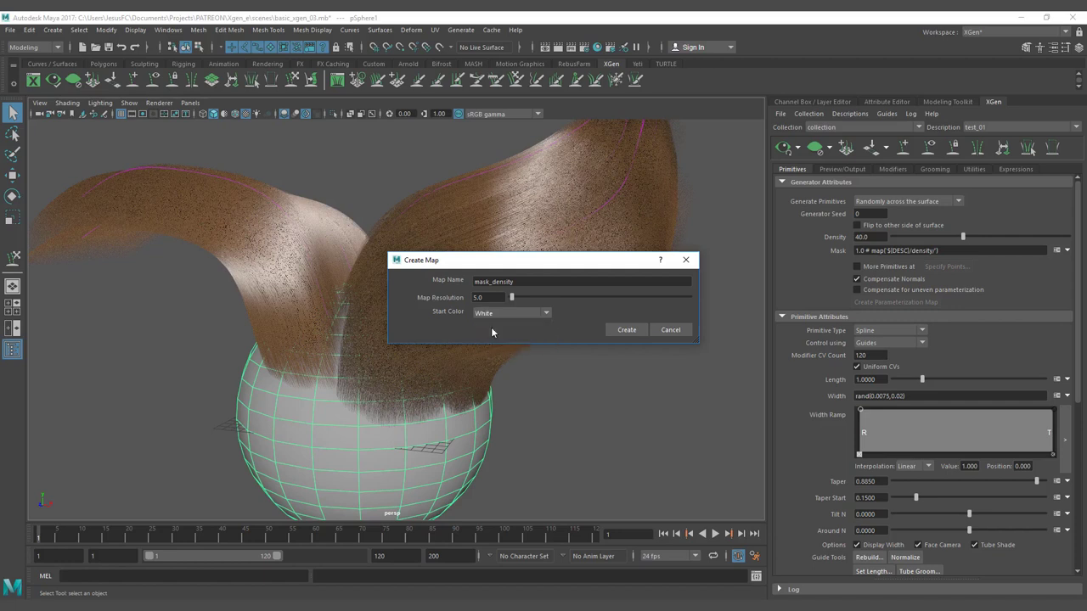
pyautogui.click(501, 320)
pyautogui.click(484, 341)
pyautogui.click(503, 314)
pyautogui.click(496, 332)
pyautogui.click(618, 332)
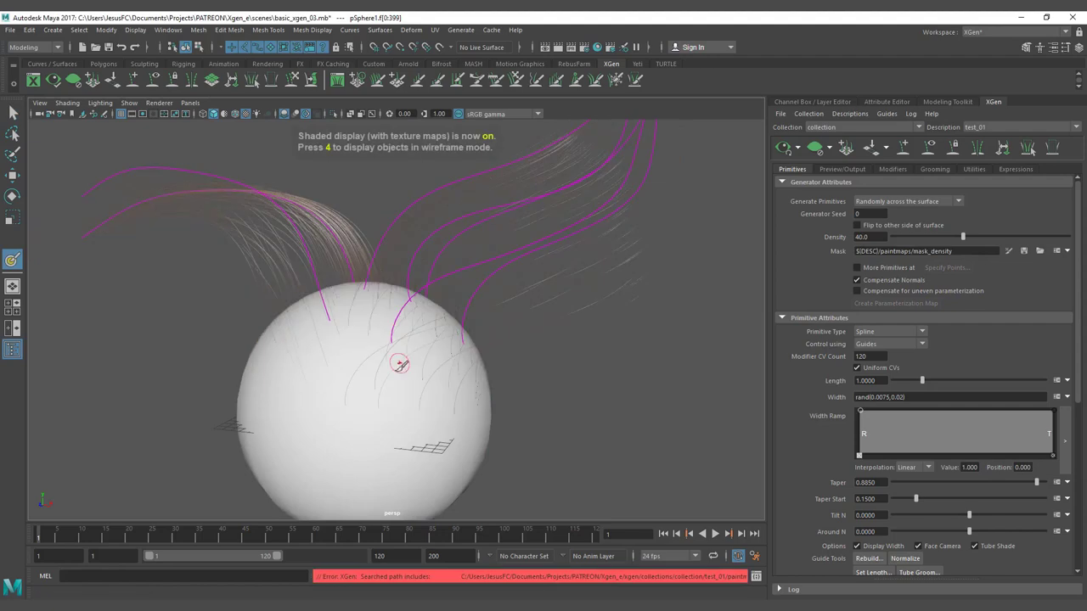
# Open the 3D Paint Tool settings and enlarge the brush radius to about 3.95.
pyautogui.keyDown('alt'); pyautogui.moveTo(371, 346); pyautogui.dragTo(356, 297); pyautogui.keyUp('alt')
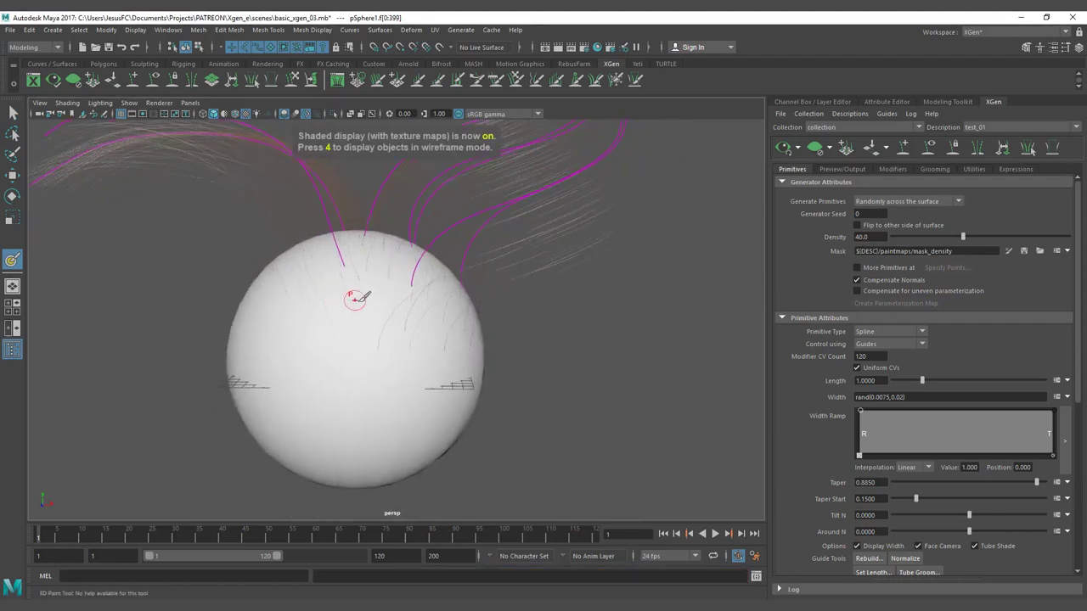
pyautogui.doubleClick(12, 261)
pyautogui.keyDown('alt'); pyautogui.moveTo(459, 316); pyautogui.dragTo(424, 323); pyautogui.keyUp('alt')
pyautogui.moveTo(326, 370); pyautogui.dragTo(340, 365)
pyautogui.press('Print')
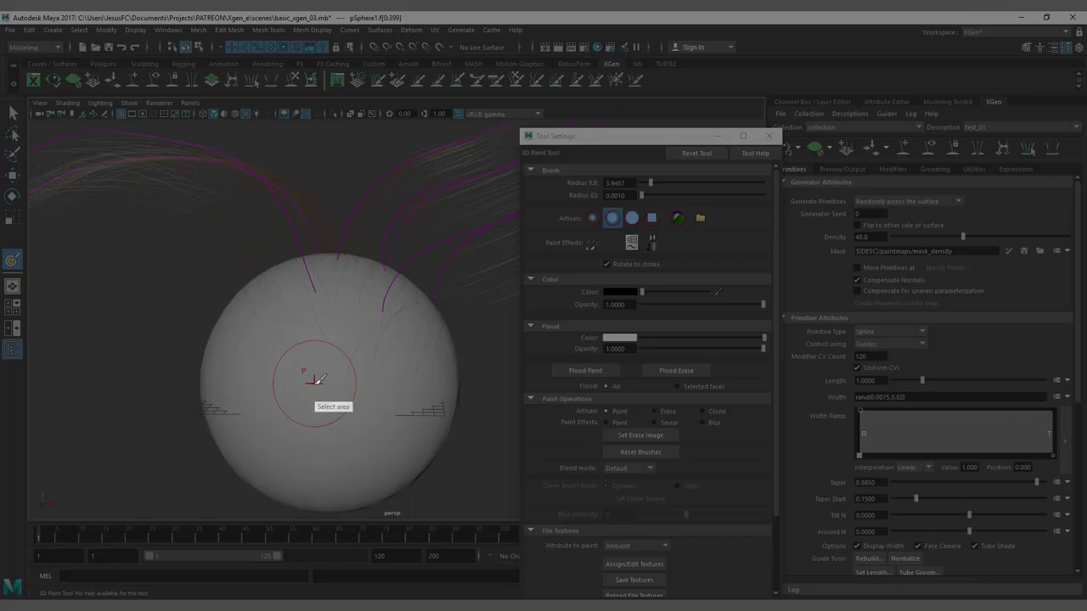
pyautogui.moveTo(114, 165); pyautogui.dragTo(507, 489)
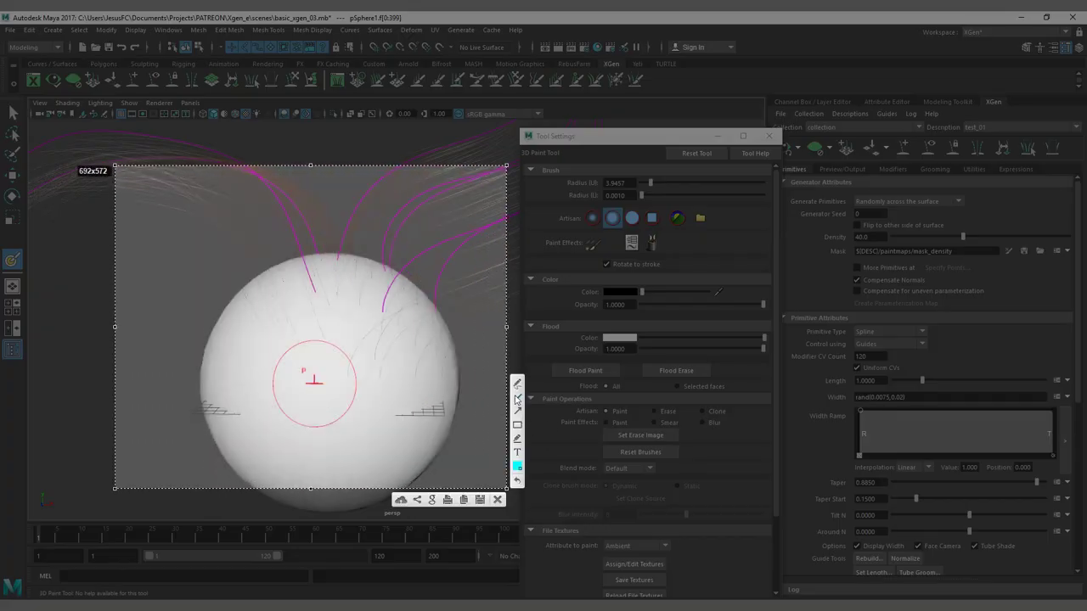
pyautogui.moveTo(286, 360); pyautogui.dragTo(342, 415)
pyautogui.moveTo(344, 357); pyautogui.dragTo(287, 413)
pyautogui.press('Escape')
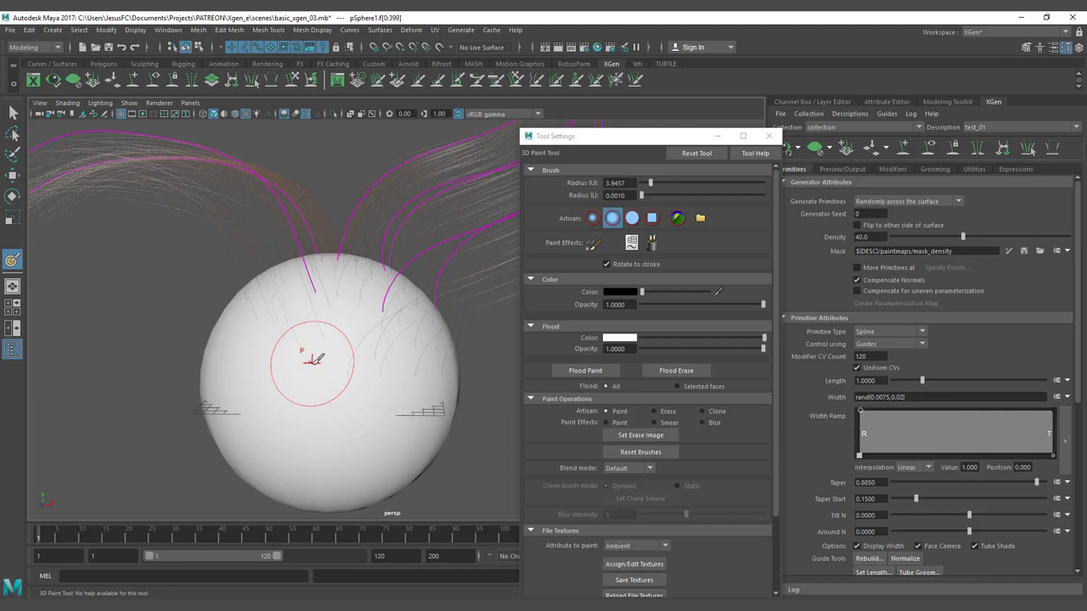
# Reselect the sphere and reopen the mask_density map for 3D painting.
pyautogui.press('q')
pyautogui.click(320, 367)
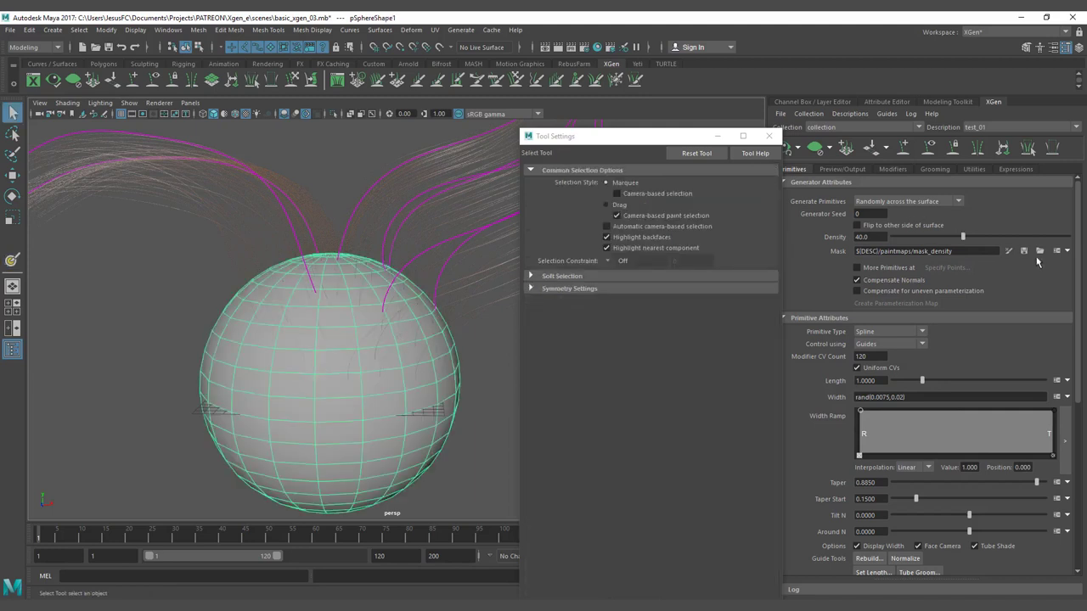
pyautogui.click(1008, 253)
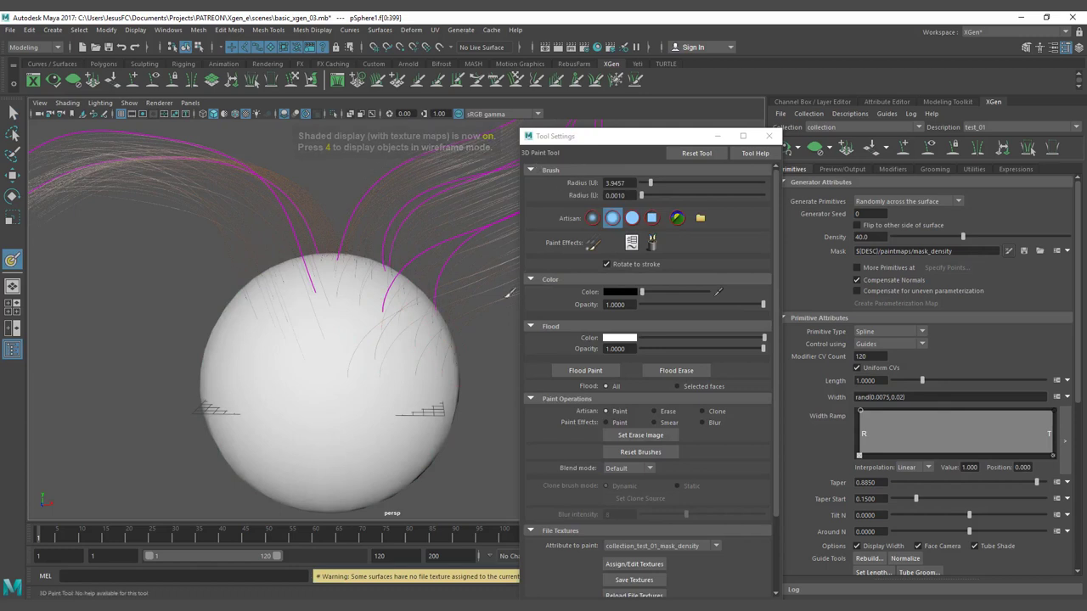
# Paint the whole upper part of the sphere black on the mask_density map, changing to the solid brush profile after the first soft strokes.
pyautogui.keyDown('alt'); pyautogui.moveTo(360, 342); pyautogui.dragTo(425, 356); pyautogui.keyUp('alt')
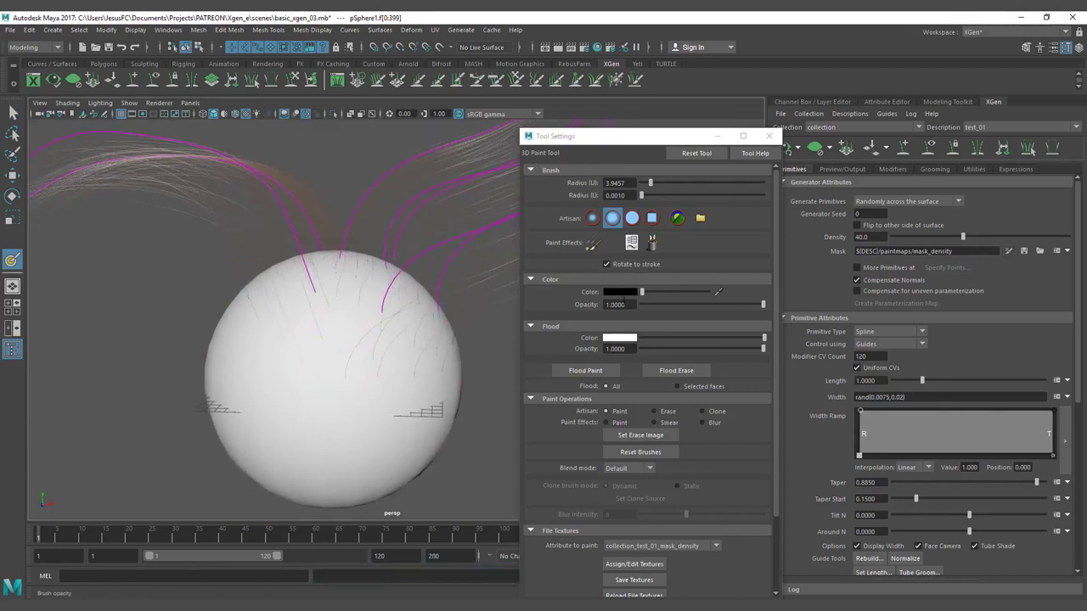
pyautogui.moveTo(389, 318)
pyautogui.mouseDown()
pyautogui.moveTo(337, 307)
pyautogui.moveTo(361, 301)
pyautogui.mouseUp()
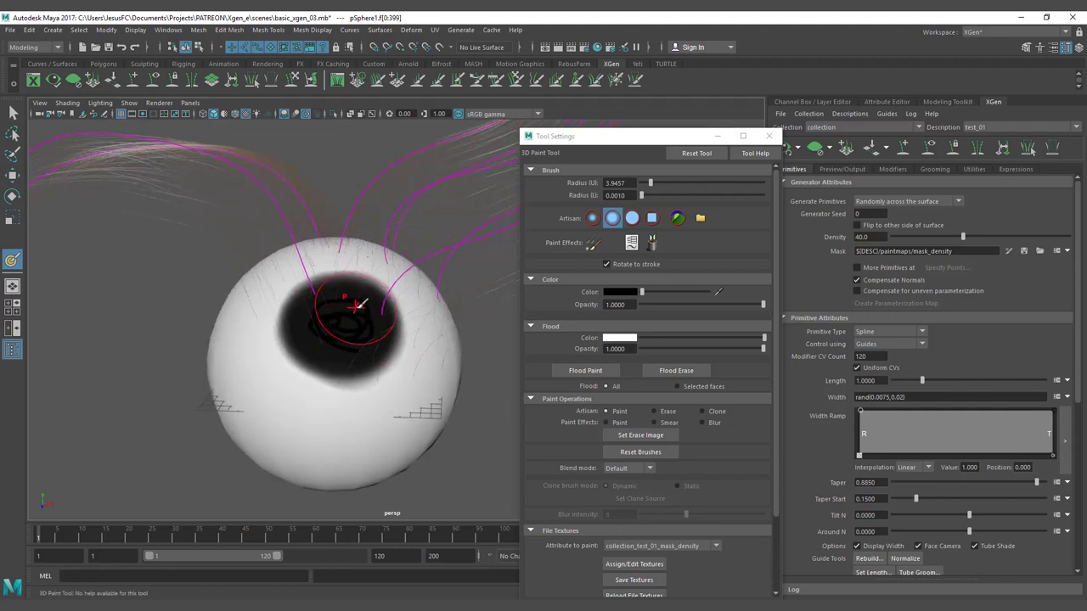
pyautogui.click(634, 220)
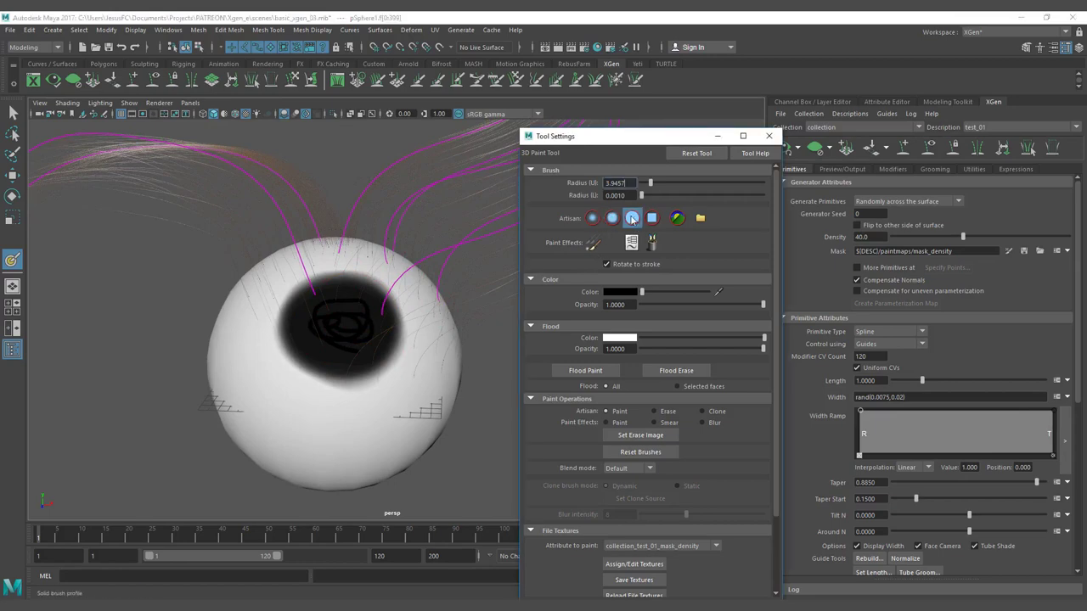
pyautogui.moveTo(344, 321); pyautogui.dragTo(350, 333)
pyautogui.moveTo(308, 294)
pyautogui.keyDown('alt'); pyautogui.mouseDown()
pyautogui.moveTo(268, 283)
pyautogui.moveTo(334, 291)
pyautogui.moveTo(424, 247)
pyautogui.moveTo(431, 297)
pyautogui.moveTo(393, 288)
pyautogui.moveTo(382, 262)
pyautogui.mouseUp(); pyautogui.keyUp('alt')
pyautogui.moveTo(396, 331)
pyautogui.mouseDown()
pyautogui.moveTo(429, 344)
pyautogui.moveTo(456, 320)
pyautogui.mouseUp()
pyautogui.keyDown('alt'); pyautogui.moveTo(456, 319); pyautogui.dragTo(394, 339, button='middle'); pyautogui.keyUp('alt')
pyautogui.moveTo(396, 338); pyautogui.dragTo(400, 290)
pyautogui.moveTo(389, 365); pyautogui.dragTo(410, 336)
pyautogui.moveTo(410, 334)
pyautogui.keyDown('alt'); pyautogui.mouseDown()
pyautogui.moveTo(369, 327)
pyautogui.moveTo(361, 339)
pyautogui.mouseUp(); pyautogui.keyUp('alt')
pyautogui.moveTo(385, 339); pyautogui.dragTo(436, 329)
pyautogui.keyDown('alt'); pyautogui.moveTo(419, 306); pyautogui.dragTo(348, 325, button='middle'); pyautogui.keyUp('alt')
pyautogui.moveTo(338, 318)
pyautogui.keyDown('alt'); pyautogui.mouseDown()
pyautogui.moveTo(331, 330)
pyautogui.moveTo(376, 286)
pyautogui.mouseUp(); pyautogui.keyUp('alt')
pyautogui.moveTo(461, 223)
pyautogui.keyDown('alt'); pyautogui.mouseDown()
pyautogui.moveTo(369, 243)
pyautogui.moveTo(403, 235)
pyautogui.moveTo(414, 267)
pyautogui.moveTo(399, 255)
pyautogui.moveTo(484, 250)
pyautogui.moveTo(264, 275)
pyautogui.moveTo(293, 259)
pyautogui.moveTo(461, 260)
pyautogui.moveTo(347, 238)
pyautogui.moveTo(354, 242)
pyautogui.mouseUp(); pyautogui.keyUp('alt')
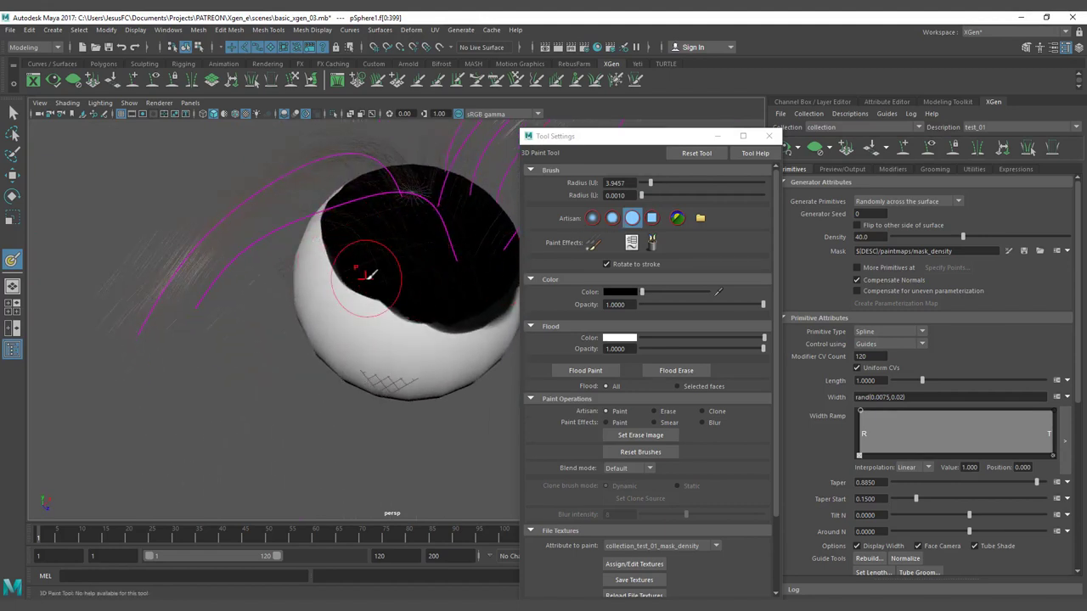
pyautogui.keyDown('alt'); pyautogui.moveTo(352, 284); pyautogui.dragTo(260, 298); pyautogui.keyUp('alt')
pyautogui.keyDown('alt'); pyautogui.moveTo(385, 277); pyautogui.dragTo(388, 270); pyautogui.keyUp('alt')
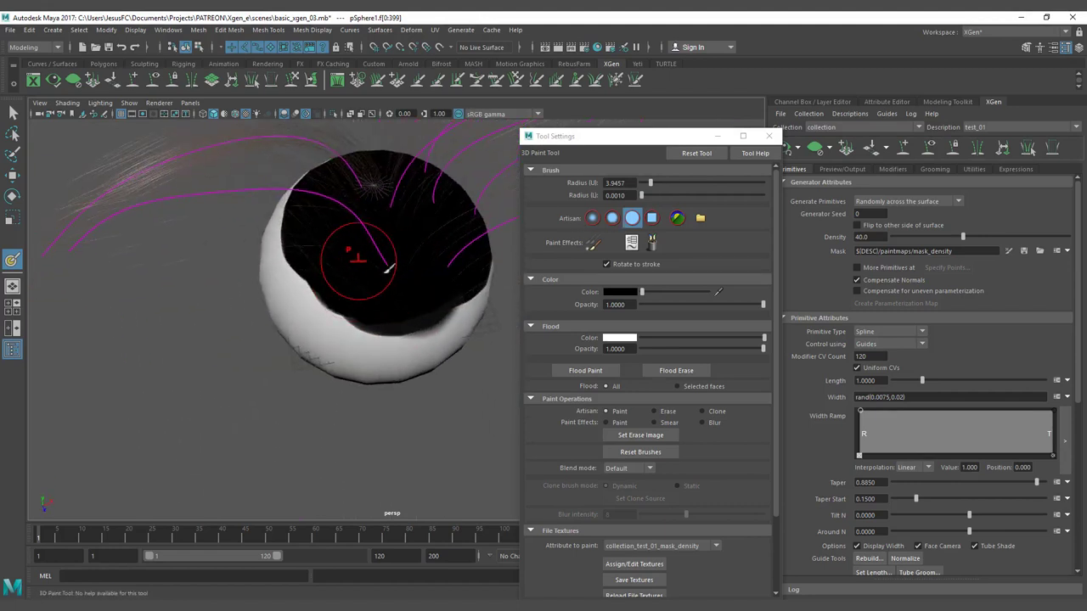
pyautogui.moveTo(442, 245)
pyautogui.keyDown('alt'); pyautogui.mouseDown()
pyautogui.moveTo(345, 280)
pyautogui.moveTo(310, 260)
pyautogui.moveTo(261, 324)
pyautogui.mouseUp(); pyautogui.keyUp('alt')
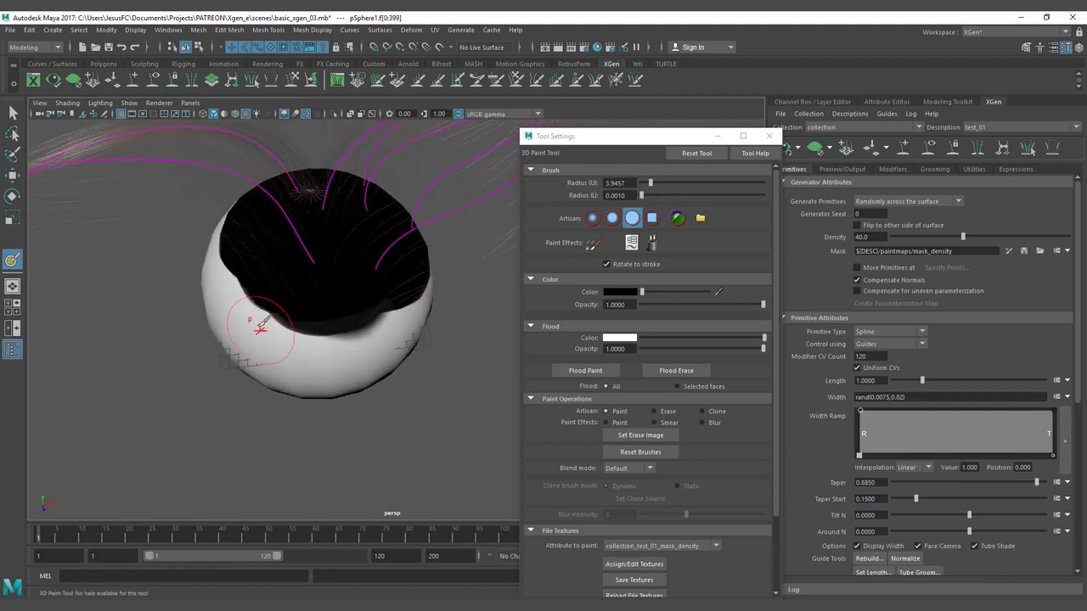
# Soften the black area's border around the sphere with a soft white brush, enlarging the brush radius to about 7.16.
pyautogui.click(592, 224)
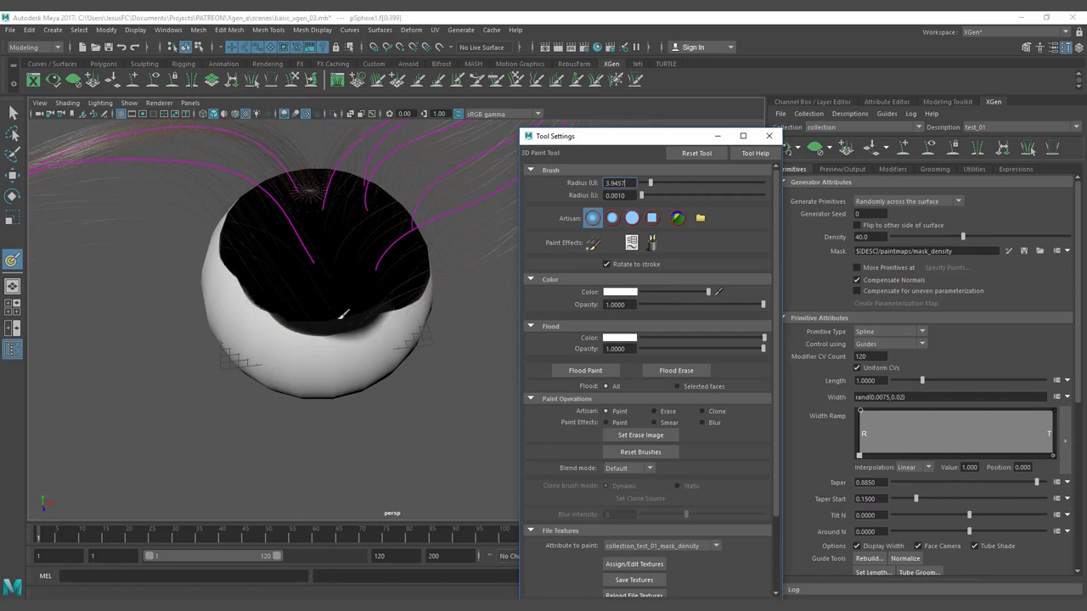
pyautogui.moveTo(231, 310); pyautogui.dragTo(312, 330)
pyautogui.keyDown('alt'); pyautogui.moveTo(406, 311); pyautogui.dragTo(303, 321); pyautogui.keyUp('alt')
pyautogui.keyDown('alt'); pyautogui.moveTo(369, 294); pyautogui.dragTo(274, 296, button='middle'); pyautogui.keyUp('alt')
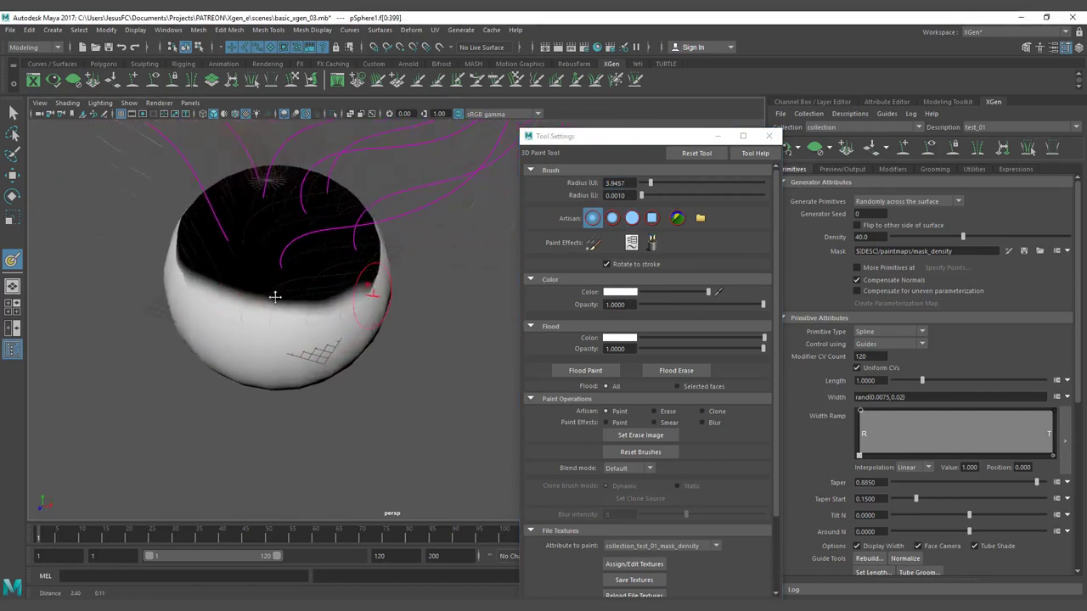
pyautogui.keyDown('alt'); pyautogui.moveTo(274, 296); pyautogui.dragTo(245, 283); pyautogui.keyUp('alt')
pyautogui.keyDown('alt'); pyautogui.moveTo(245, 283); pyautogui.dragTo(323, 328, button='right'); pyautogui.keyUp('alt')
pyautogui.moveTo(221, 324)
pyautogui.keyDown('alt'); pyautogui.mouseDown()
pyautogui.moveTo(381, 311)
pyautogui.moveTo(270, 335)
pyautogui.mouseUp(); pyautogui.keyUp('alt')
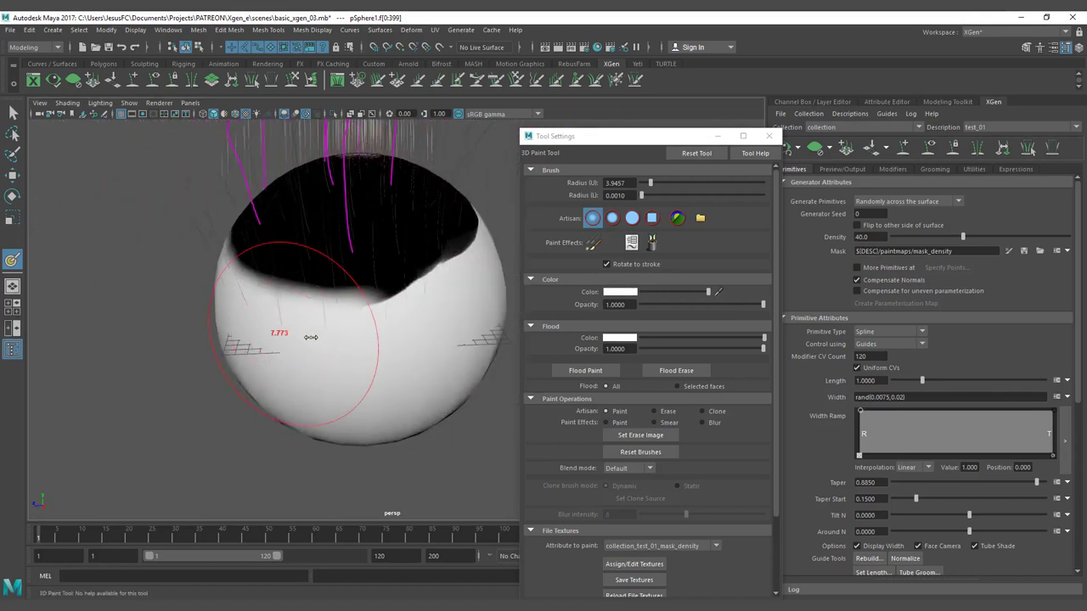
pyautogui.moveTo(444, 301)
pyautogui.keyDown('alt'); pyautogui.mouseDown()
pyautogui.moveTo(403, 345)
pyautogui.moveTo(356, 340)
pyautogui.moveTo(200, 391)
pyautogui.mouseUp(); pyautogui.keyUp('alt')
pyautogui.moveTo(361, 363)
pyautogui.keyDown('alt'); pyautogui.mouseDown()
pyautogui.moveTo(364, 379)
pyautogui.moveTo(275, 359)
pyautogui.moveTo(359, 351)
pyautogui.moveTo(354, 368)
pyautogui.moveTo(336, 337)
pyautogui.mouseUp(); pyautogui.keyUp('alt')
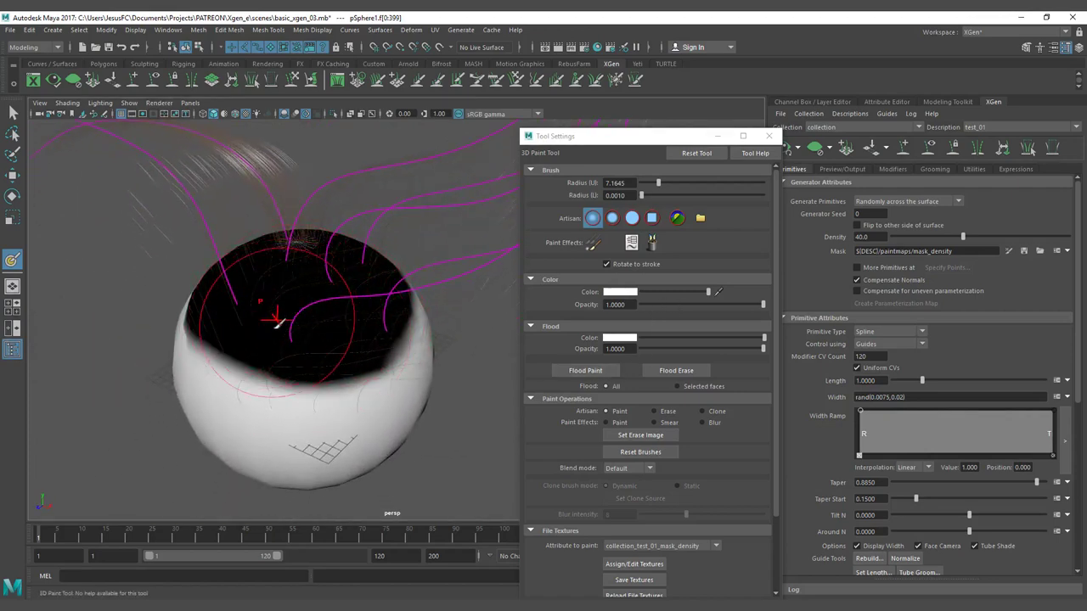
pyautogui.moveTo(342, 393)
pyautogui.keyDown('alt'); pyautogui.mouseDown()
pyautogui.moveTo(342, 366)
pyautogui.moveTo(388, 365)
pyautogui.moveTo(357, 376)
pyautogui.moveTo(261, 369)
pyautogui.moveTo(357, 399)
pyautogui.moveTo(250, 388)
pyautogui.moveTo(431, 448)
pyautogui.moveTo(320, 437)
pyautogui.moveTo(405, 413)
pyautogui.moveTo(259, 402)
pyautogui.moveTo(246, 411)
pyautogui.moveTo(376, 417)
pyautogui.moveTo(416, 368)
pyautogui.moveTo(354, 440)
pyautogui.mouseUp(); pyautogui.keyUp('alt')
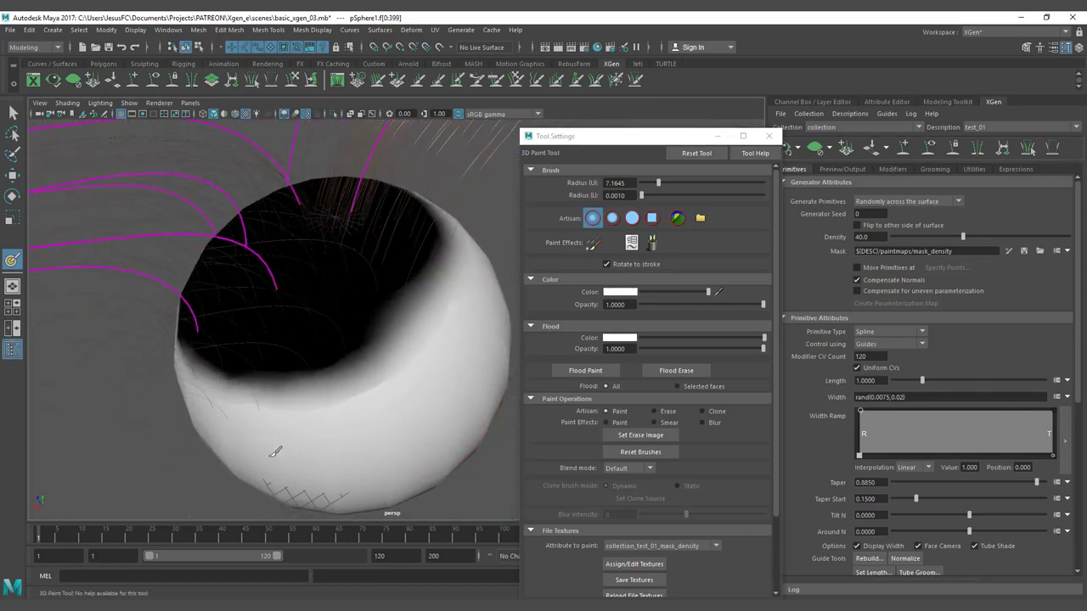
pyautogui.keyDown('alt'); pyautogui.moveTo(432, 371); pyautogui.dragTo(345, 335, button='right'); pyautogui.keyUp('alt')
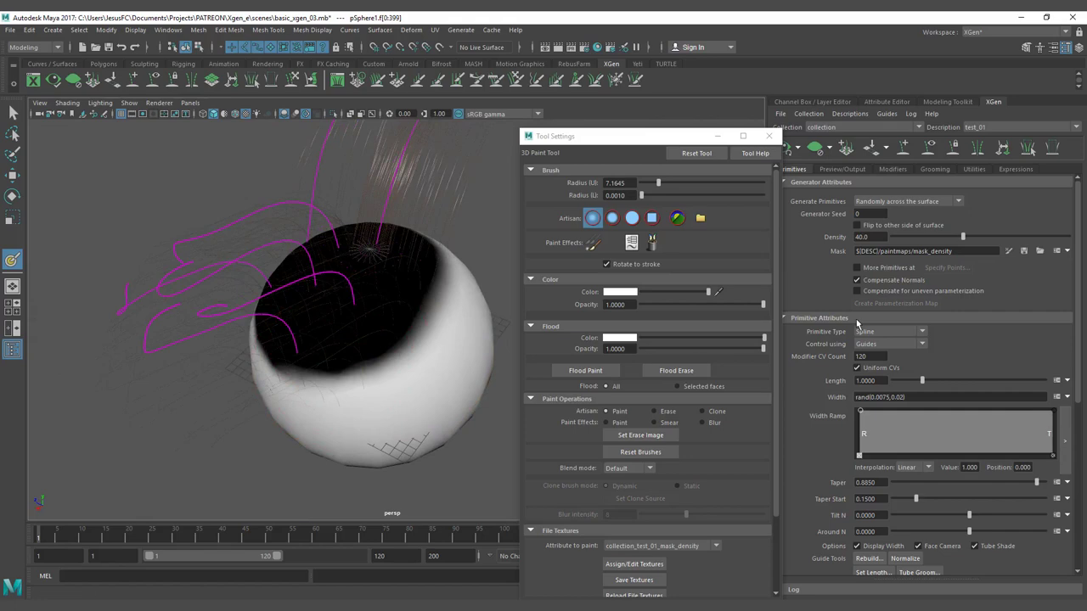
# Save the painted textures and graph the mask_density file texture in the Hypershade.
pyautogui.click(629, 581)
pyautogui.click(594, 48)
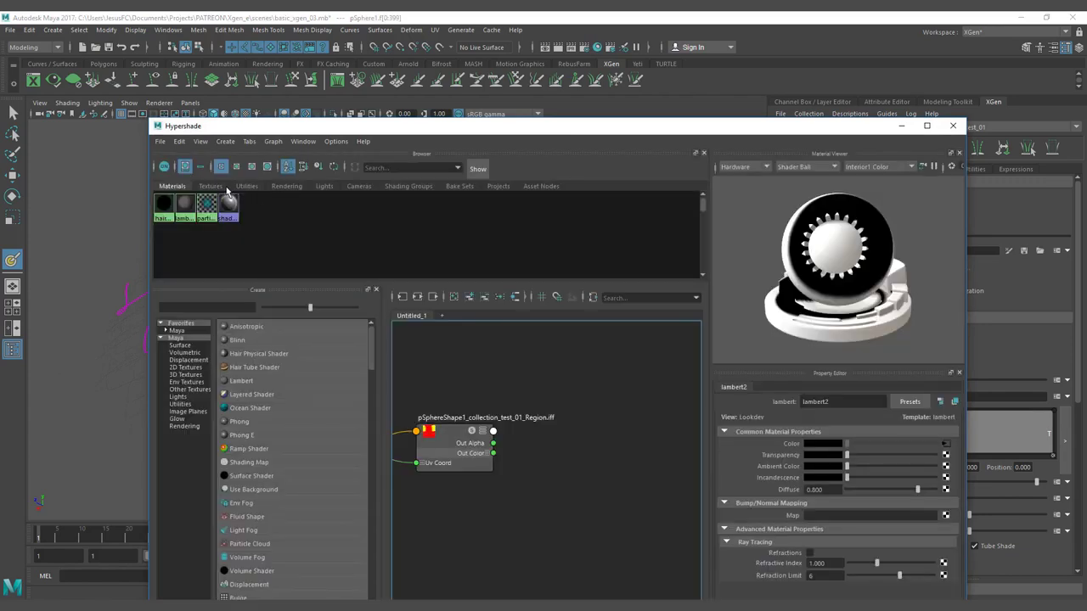
pyautogui.click(211, 187)
pyautogui.click(216, 219)
pyautogui.click(417, 297)
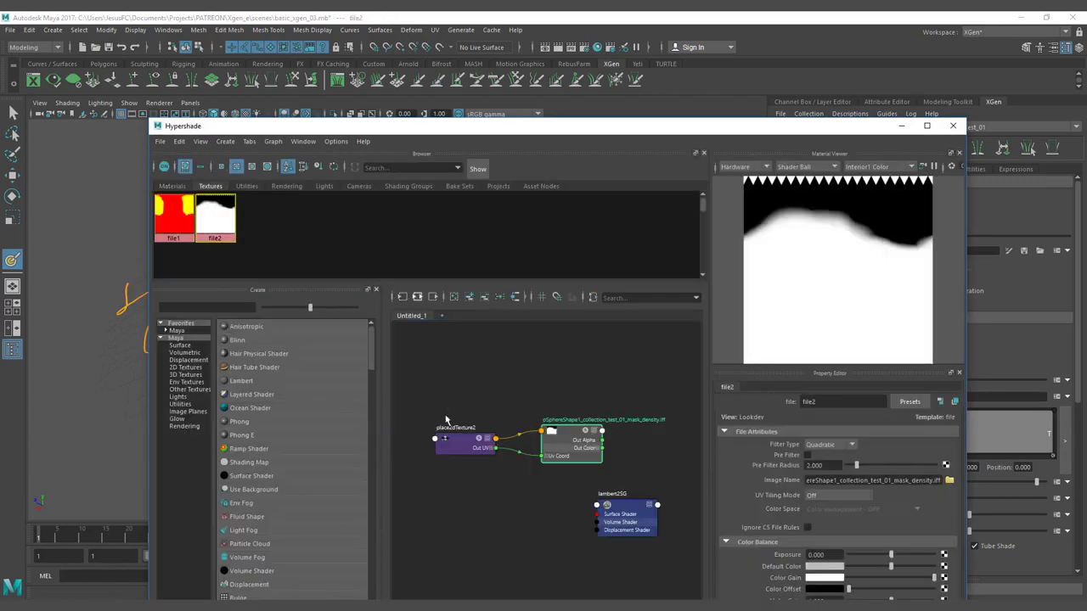
pyautogui.click(901, 127)
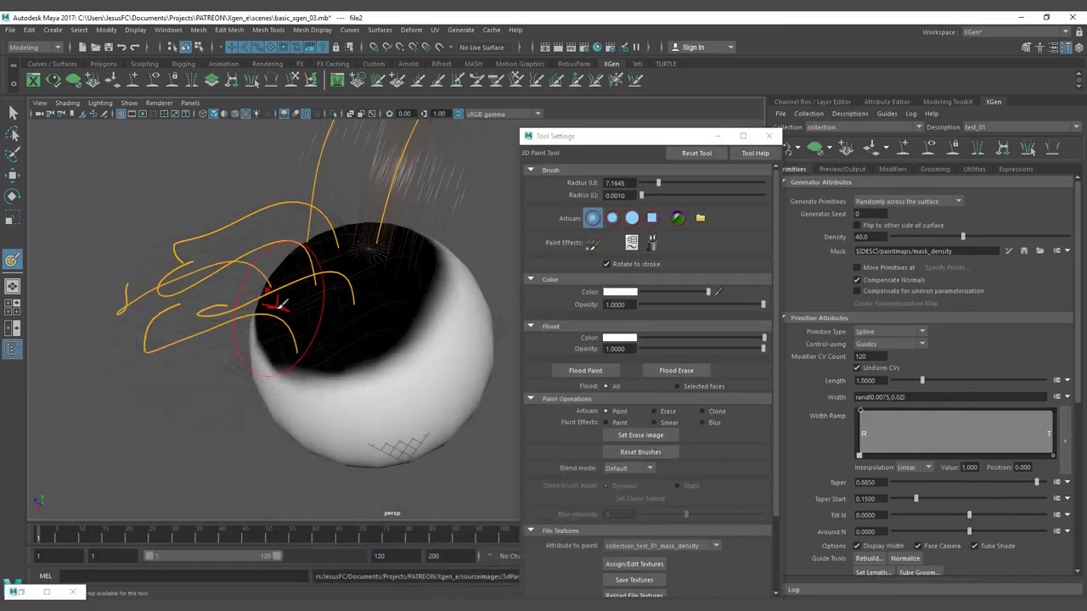
# Save the mask_density map to XGen and inspect the masked hair from several sides of the sphere.
pyautogui.moveTo(376, 286)
pyautogui.keyDown('alt'); pyautogui.mouseDown()
pyautogui.moveTo(337, 291)
pyautogui.moveTo(465, 285)
pyautogui.moveTo(402, 281)
pyautogui.mouseUp(); pyautogui.keyUp('alt')
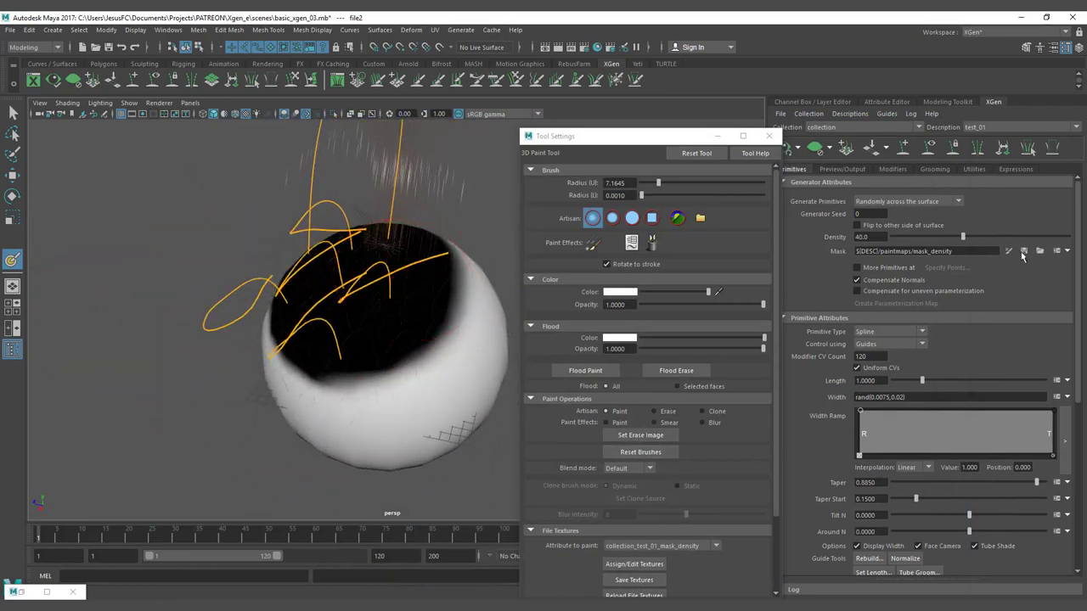
pyautogui.click(1023, 251)
pyautogui.keyDown('alt'); pyautogui.moveTo(386, 320); pyautogui.dragTo(483, 321); pyautogui.keyUp('alt')
pyautogui.keyDown('alt'); pyautogui.moveTo(483, 320); pyautogui.dragTo(375, 334, button='middle'); pyautogui.keyUp('alt')
pyautogui.moveTo(373, 334)
pyautogui.keyDown('alt'); pyautogui.mouseDown()
pyautogui.moveTo(251, 395)
pyautogui.moveTo(271, 382)
pyautogui.mouseUp(); pyautogui.keyUp('alt')
pyautogui.press('q')
pyautogui.keyDown('alt'); pyautogui.moveTo(297, 302); pyautogui.dragTo(325, 341); pyautogui.keyUp('alt')
pyautogui.keyDown('alt'); pyautogui.moveTo(337, 345); pyautogui.dragTo(85, 223, button='right'); pyautogui.keyUp('alt')
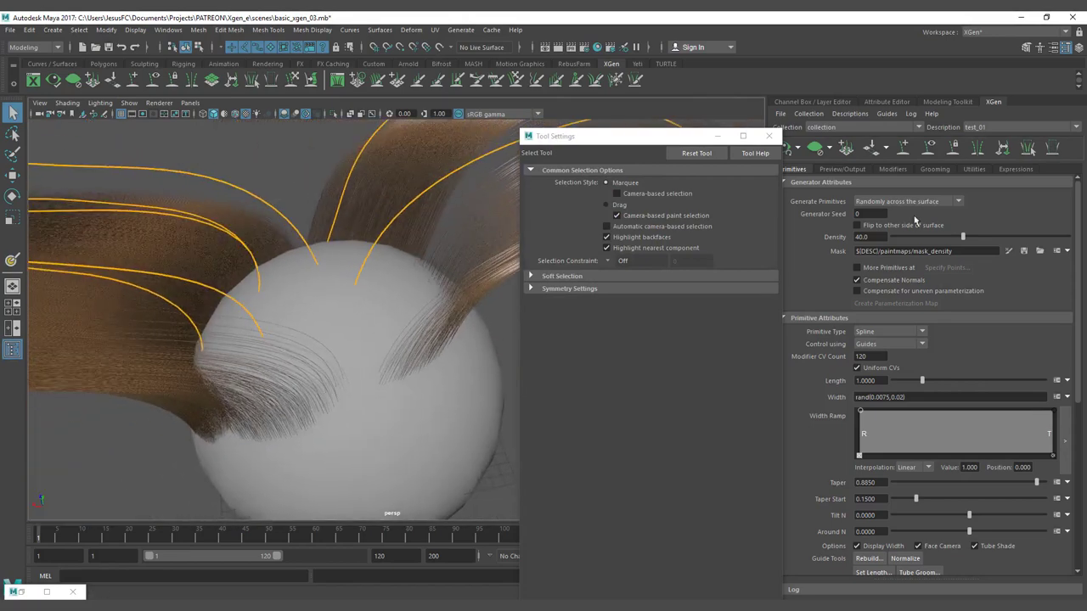
# Reopen the mask_density map for painting, flood it with white and clear the hair preview.
pyautogui.click(1009, 251)
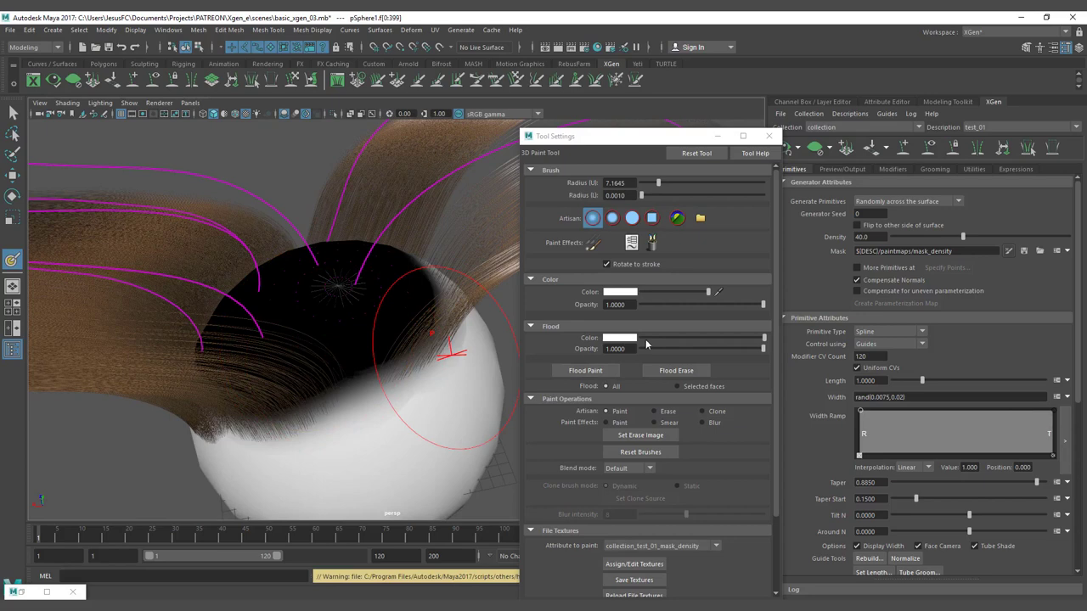
pyautogui.click(601, 367)
pyautogui.moveTo(280, 339)
pyautogui.keyDown('alt'); pyautogui.mouseDown()
pyautogui.moveTo(311, 338)
pyautogui.moveTo(272, 303)
pyautogui.mouseUp(); pyautogui.keyUp('alt')
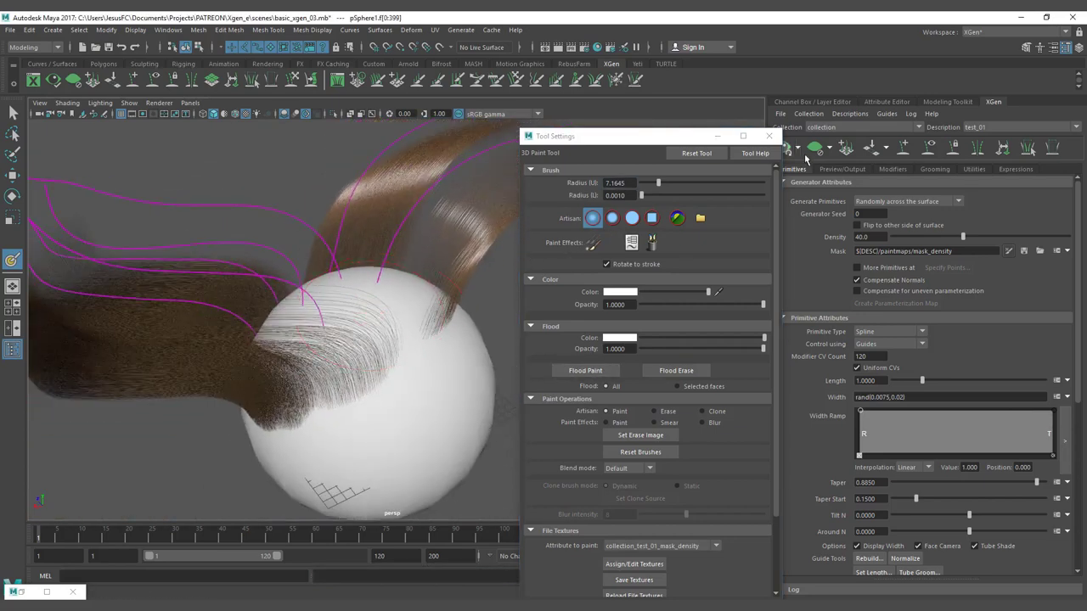
pyautogui.click(813, 149)
pyautogui.keyDown('alt'); pyautogui.moveTo(407, 329); pyautogui.dragTo(344, 329, button='right'); pyautogui.keyUp('alt')
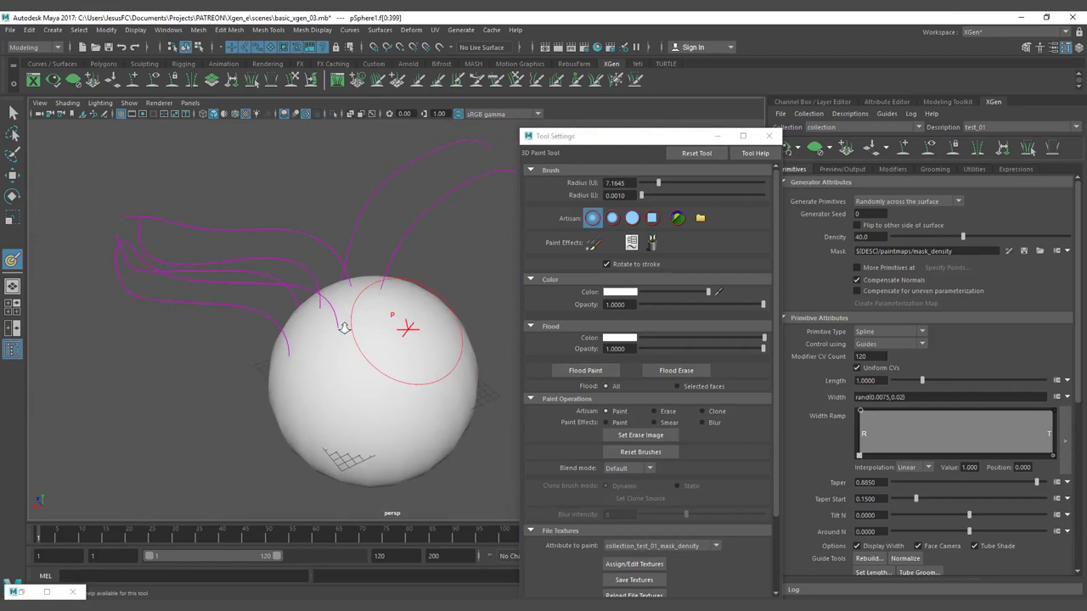
# Paint a black band around the sphere with the solid brush profile, leaving a white cap at the top.
pyautogui.moveTo(671, 292); pyautogui.dragTo(620, 294)
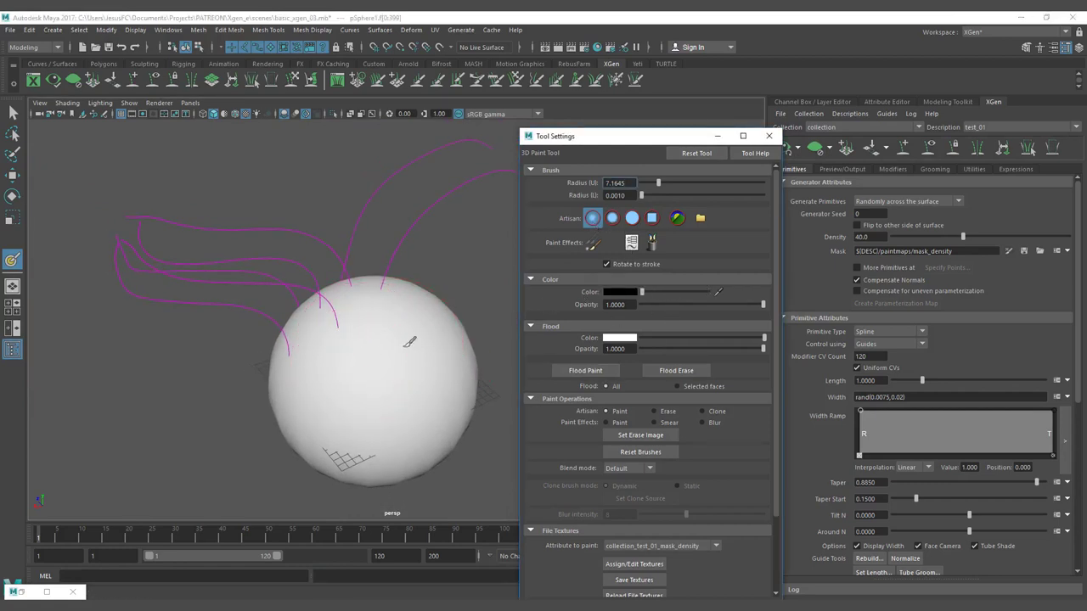
pyautogui.click(632, 218)
pyautogui.moveTo(394, 377)
pyautogui.mouseDown()
pyautogui.moveTo(360, 387)
pyautogui.moveTo(465, 379)
pyautogui.moveTo(363, 416)
pyautogui.mouseUp()
pyautogui.moveTo(363, 416)
pyautogui.keyDown('alt'); pyautogui.mouseDown()
pyautogui.moveTo(478, 407)
pyautogui.moveTo(461, 395)
pyautogui.moveTo(386, 403)
pyautogui.mouseUp(); pyautogui.keyUp('alt')
pyautogui.moveTo(387, 403)
pyautogui.keyDown('alt'); pyautogui.mouseDown()
pyautogui.moveTo(415, 413)
pyautogui.moveTo(459, 395)
pyautogui.mouseUp(); pyautogui.keyUp('alt')
pyautogui.moveTo(459, 396); pyautogui.dragTo(380, 369)
pyautogui.moveTo(380, 370)
pyautogui.keyDown('alt'); pyautogui.mouseDown()
pyautogui.moveTo(456, 383)
pyautogui.moveTo(433, 357)
pyautogui.mouseUp(); pyautogui.keyUp('alt')
pyautogui.moveTo(433, 356)
pyautogui.mouseDown()
pyautogui.moveTo(391, 359)
pyautogui.moveTo(322, 309)
pyautogui.moveTo(359, 322)
pyautogui.moveTo(354, 348)
pyautogui.mouseUp()
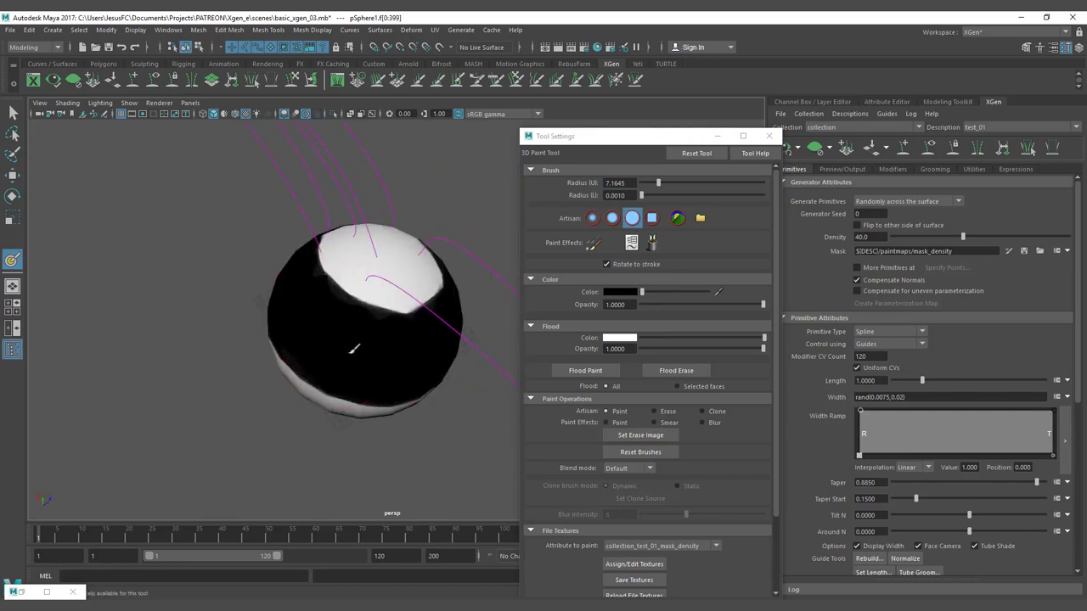
# Update the hair preview and blur part of the white cap's edge with the Paint Effects Blur operation.
pyautogui.click(788, 151)
pyautogui.moveTo(316, 309)
pyautogui.keyDown('alt'); pyautogui.mouseDown()
pyautogui.moveTo(413, 289)
pyautogui.moveTo(340, 364)
pyautogui.moveTo(362, 376)
pyautogui.moveTo(357, 387)
pyautogui.moveTo(279, 371)
pyautogui.mouseUp(); pyautogui.keyUp('alt')
pyautogui.press('shift')
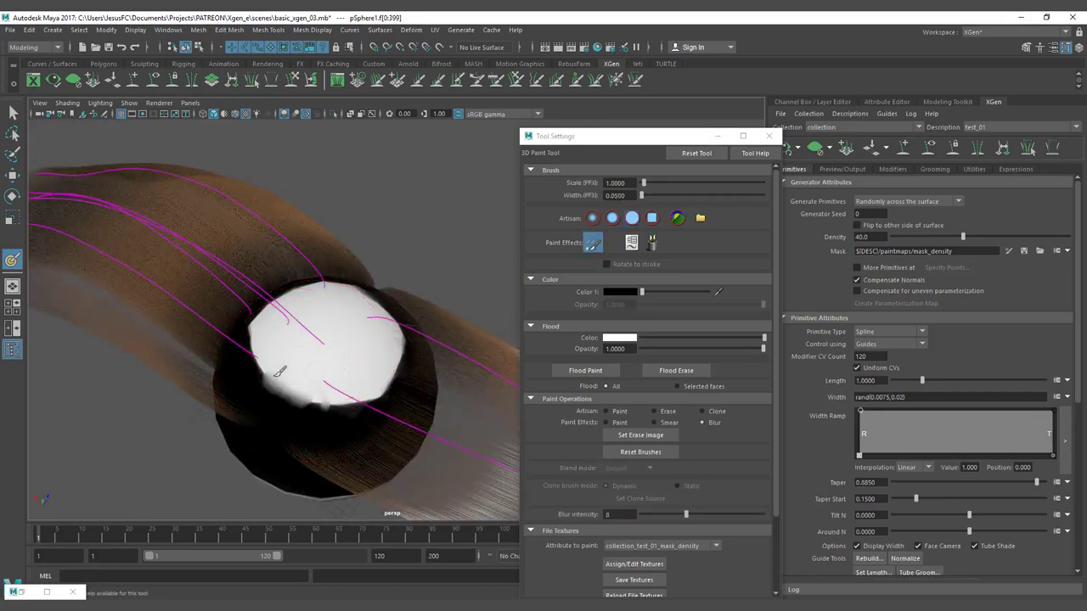
# Paint white over the cap's border with the soft Artisan brush profile to feather its edge into the black band.
pyautogui.click(594, 219)
pyautogui.moveTo(689, 294); pyautogui.dragTo(713, 293)
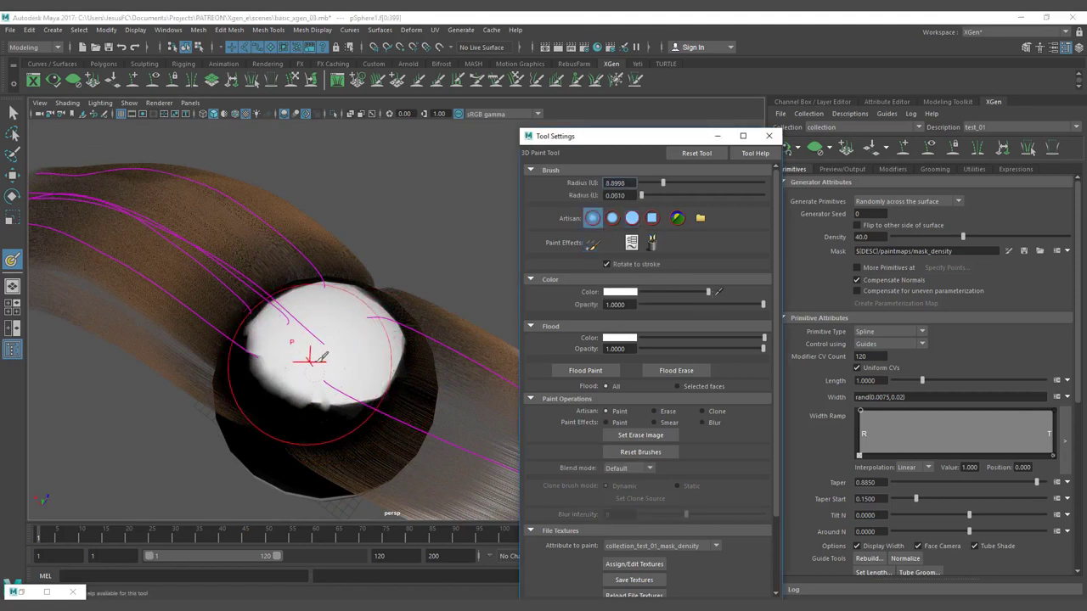
pyautogui.moveTo(301, 352)
pyautogui.mouseDown()
pyautogui.moveTo(356, 351)
pyautogui.moveTo(349, 365)
pyautogui.moveTo(437, 334)
pyautogui.mouseUp()
pyautogui.moveTo(328, 336)
pyautogui.keyDown('alt'); pyautogui.mouseDown()
pyautogui.moveTo(326, 366)
pyautogui.moveTo(348, 395)
pyautogui.moveTo(320, 410)
pyautogui.moveTo(308, 389)
pyautogui.mouseUp(); pyautogui.keyUp('alt')
pyautogui.moveTo(310, 391)
pyautogui.keyDown('alt'); pyautogui.mouseDown()
pyautogui.moveTo(427, 396)
pyautogui.moveTo(376, 388)
pyautogui.moveTo(459, 337)
pyautogui.moveTo(427, 326)
pyautogui.moveTo(424, 312)
pyautogui.mouseUp(); pyautogui.keyUp('alt')
pyautogui.press('b')
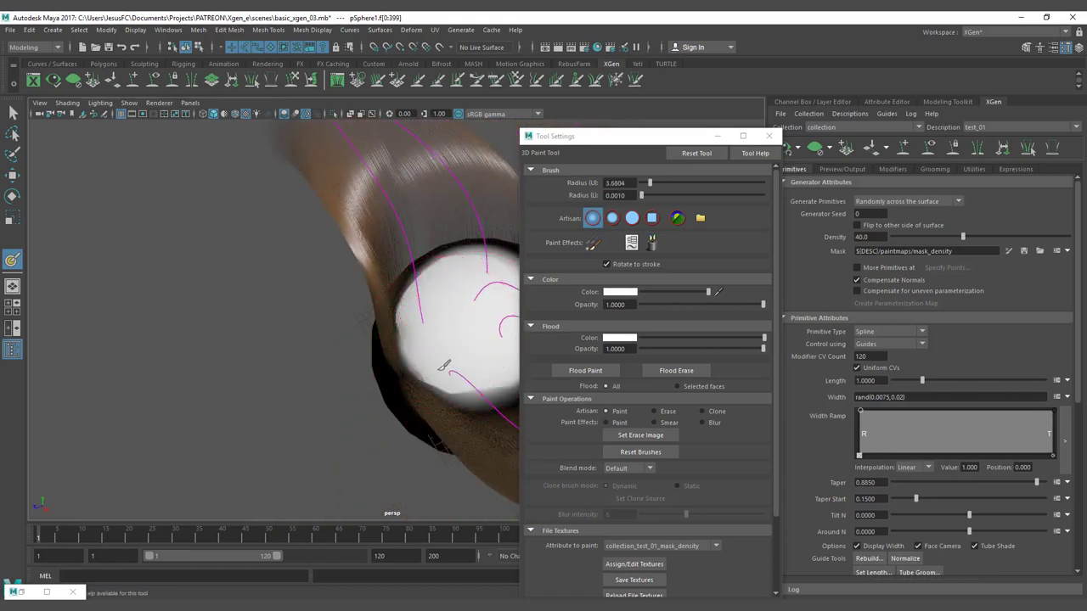
# Continue feathering the white cap's border around the other sides of the sphere, finishing with a brush radius of about 6.35.
pyautogui.keyDown('alt'); pyautogui.moveTo(466, 361); pyautogui.dragTo(371, 349); pyautogui.keyUp('alt')
pyautogui.scroll(3, 385, 340)
pyautogui.moveTo(324, 414); pyautogui.dragTo(322, 427)
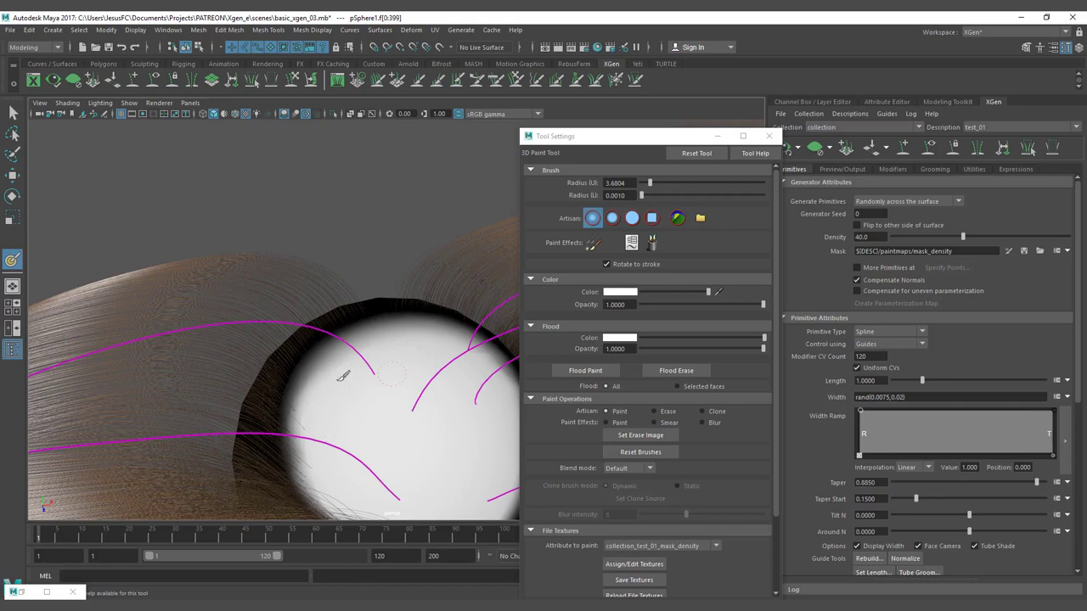
pyautogui.keyDown('alt'); pyautogui.moveTo(383, 346); pyautogui.dragTo(364, 326); pyautogui.keyUp('alt')
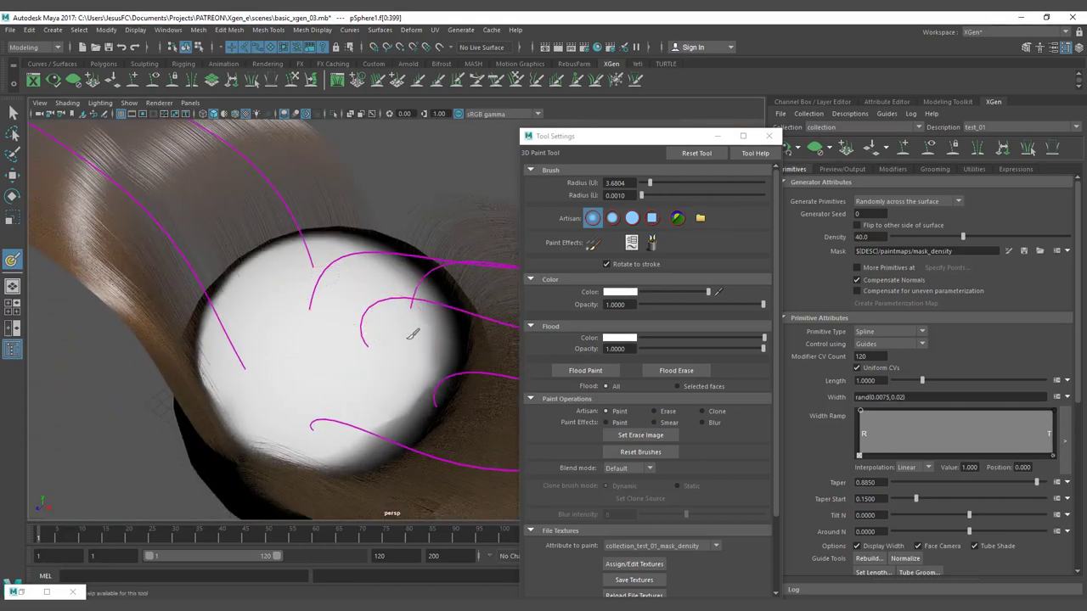
pyautogui.moveTo(352, 415)
pyautogui.mouseDown()
pyautogui.moveTo(419, 380)
pyautogui.moveTo(399, 362)
pyautogui.moveTo(293, 387)
pyautogui.moveTo(303, 371)
pyautogui.moveTo(291, 422)
pyautogui.moveTo(364, 354)
pyautogui.moveTo(275, 334)
pyautogui.moveTo(306, 320)
pyautogui.moveTo(209, 340)
pyautogui.moveTo(374, 298)
pyautogui.mouseUp()
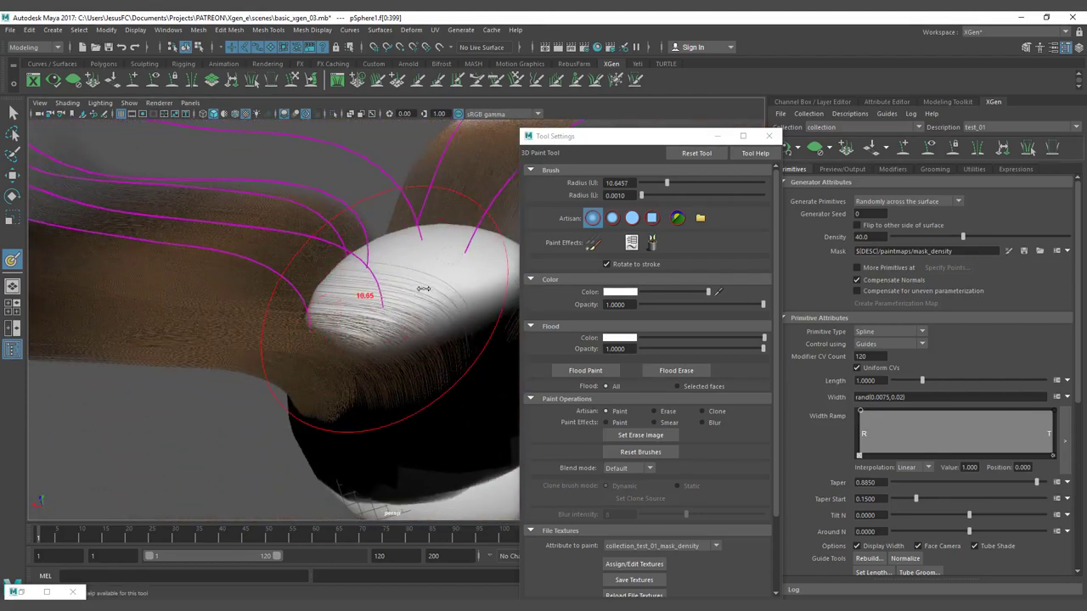
pyautogui.keyDown('alt'); pyautogui.moveTo(389, 318); pyautogui.dragTo(360, 309); pyautogui.keyUp('alt')
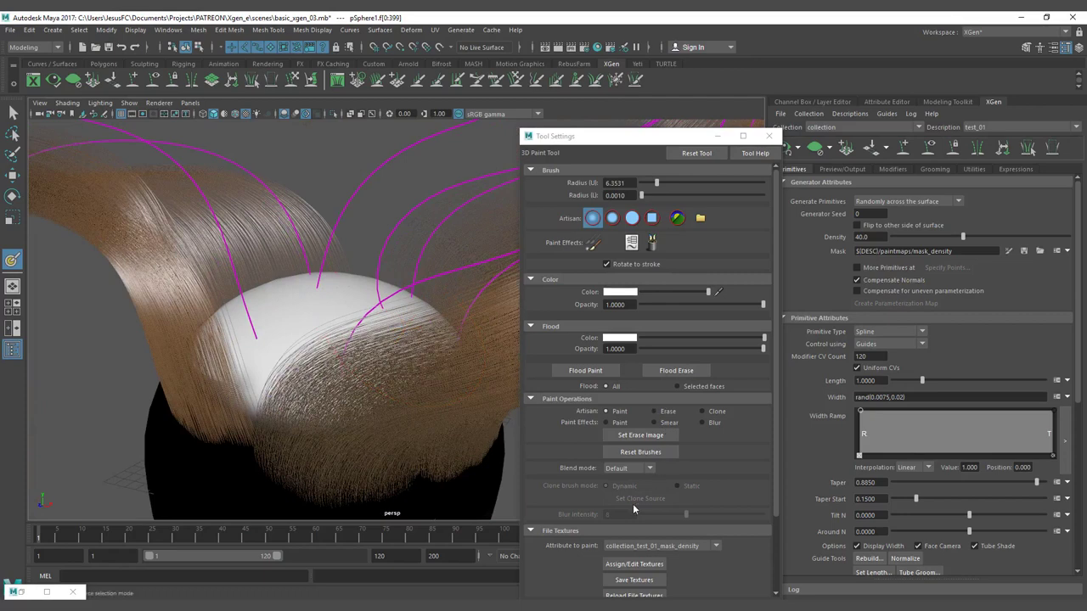
# Save the painted textures, close the tool settings and leave the 3D Paint Tool.
pyautogui.click(635, 582)
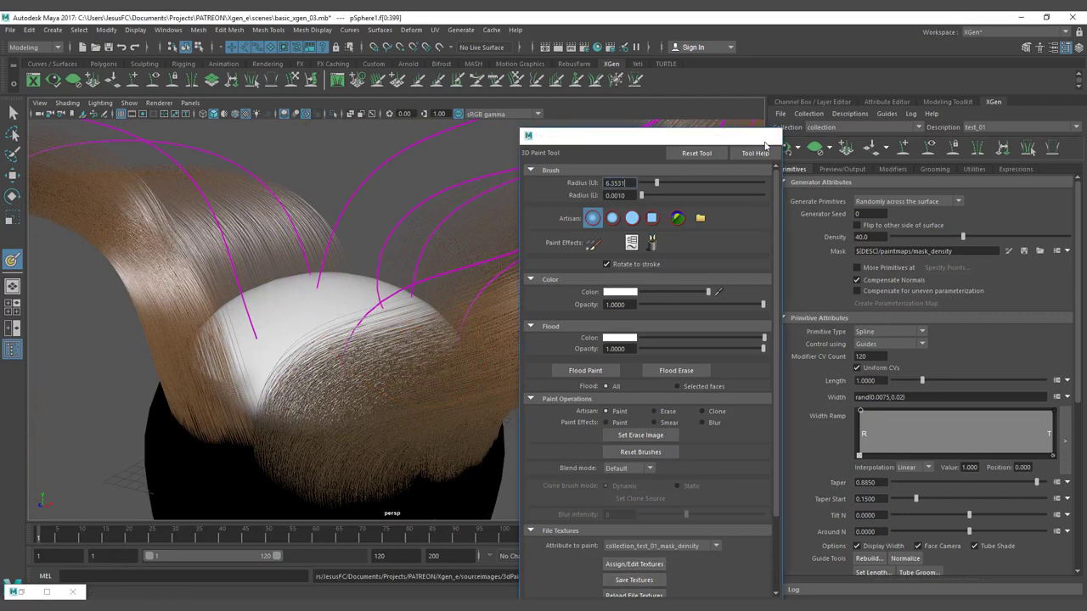
pyautogui.click(768, 136)
pyautogui.moveTo(398, 331)
pyautogui.keyDown('alt'); pyautogui.mouseDown()
pyautogui.moveTo(382, 345)
pyautogui.moveTo(422, 303)
pyautogui.moveTo(437, 352)
pyautogui.mouseUp(); pyautogui.keyUp('alt')
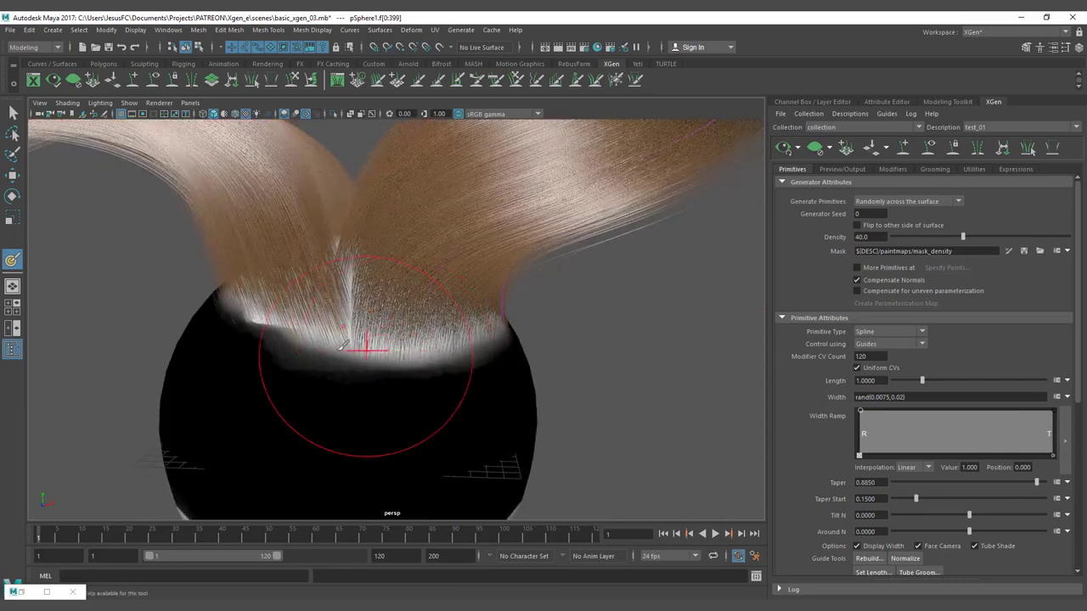
pyautogui.press('q')
# Examine the hair roots close up and from several angles along the feathered mask border.
pyautogui.keyDown('alt'); pyautogui.moveTo(311, 342); pyautogui.dragTo(321, 368); pyautogui.keyUp('alt')
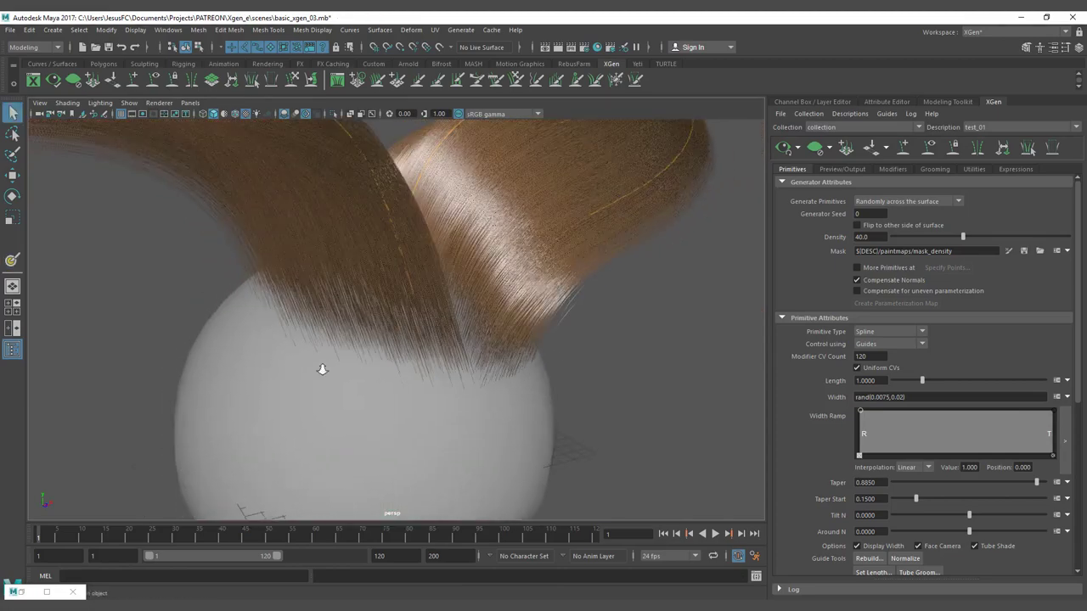
pyautogui.keyDown('alt'); pyautogui.moveTo(321, 368); pyautogui.dragTo(430, 326, button='right'); pyautogui.keyUp('alt')
pyautogui.keyDown('alt'); pyautogui.moveTo(314, 340); pyautogui.dragTo(369, 288); pyautogui.keyUp('alt')
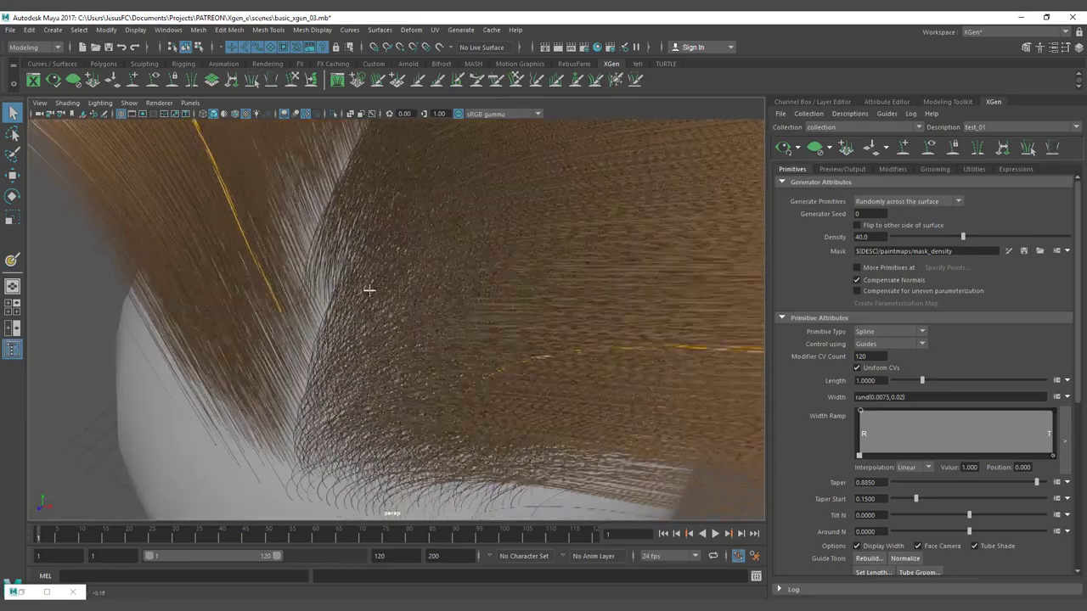
pyautogui.keyDown('alt'); pyautogui.moveTo(368, 289); pyautogui.dragTo(451, 335, button='right'); pyautogui.keyUp('alt')
pyautogui.keyDown('alt'); pyautogui.moveTo(450, 334); pyautogui.dragTo(360, 350); pyautogui.keyUp('alt')
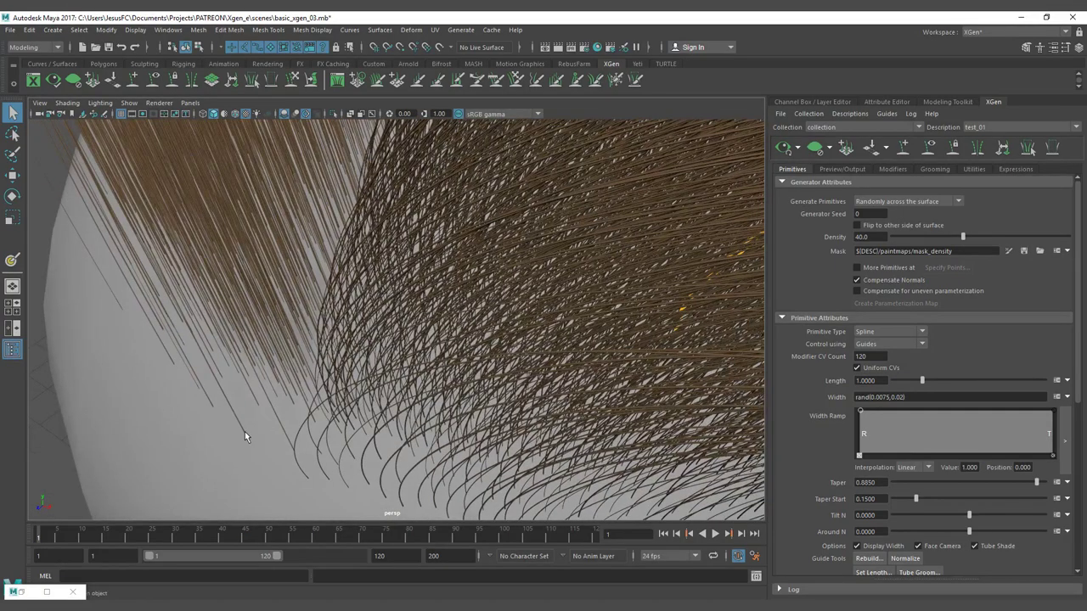
pyautogui.keyDown('alt'); pyautogui.moveTo(330, 260); pyautogui.dragTo(264, 255, button='right'); pyautogui.keyUp('alt')
pyautogui.keyDown('alt'); pyautogui.moveTo(264, 255); pyautogui.dragTo(358, 341); pyautogui.keyUp('alt')
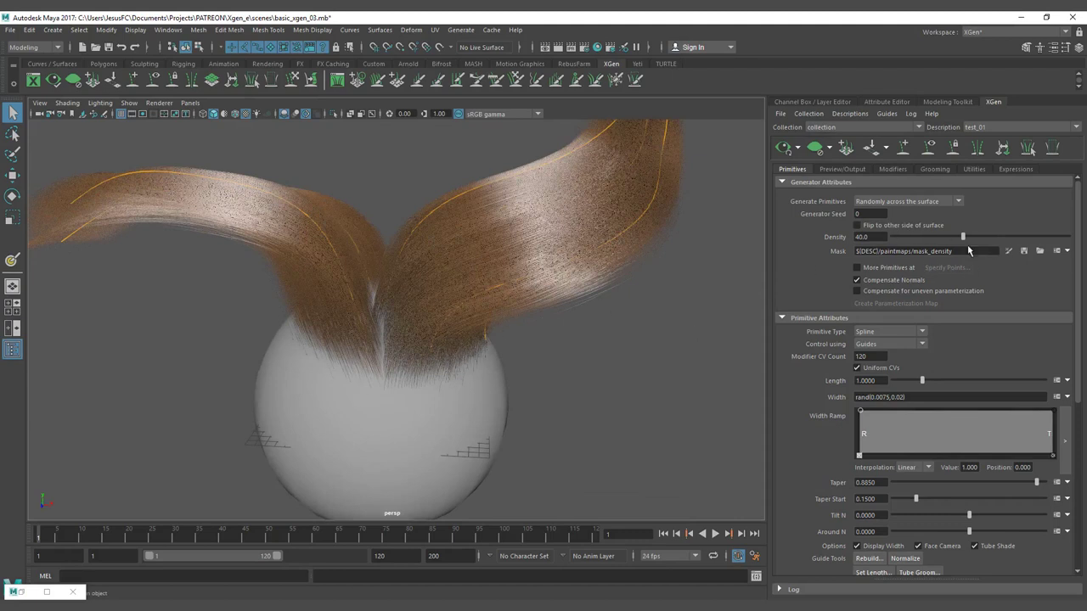
# Reopen the mask_density map for painting and set the brush color to black.
pyautogui.click(1007, 252)
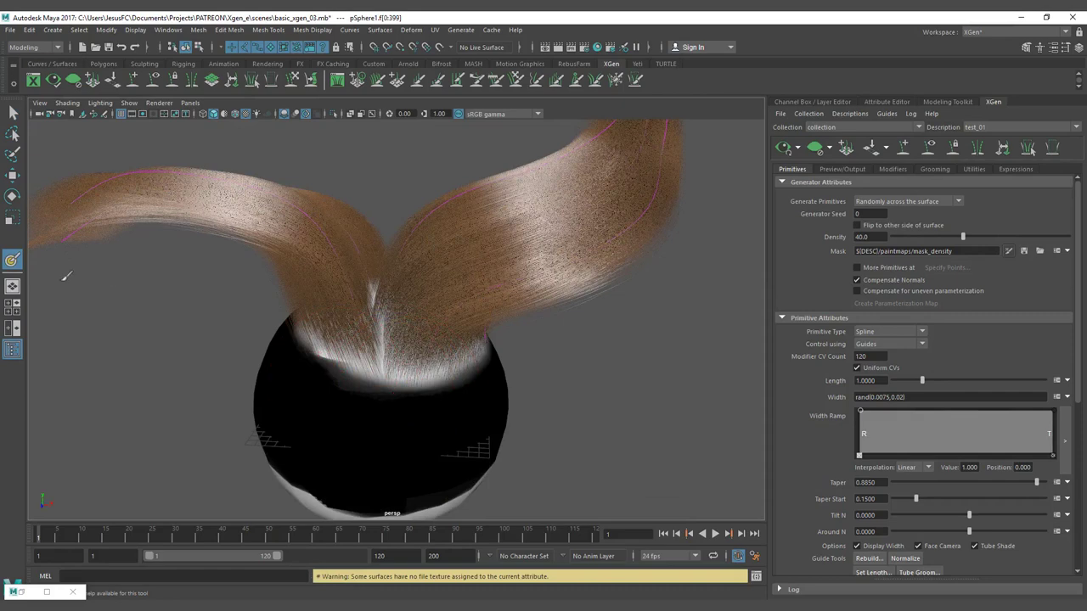
pyautogui.doubleClick(11, 261)
pyautogui.keyDown('alt'); pyautogui.moveTo(368, 270); pyautogui.dragTo(369, 365); pyautogui.keyUp('alt')
pyautogui.moveTo(654, 293); pyautogui.dragTo(639, 293)
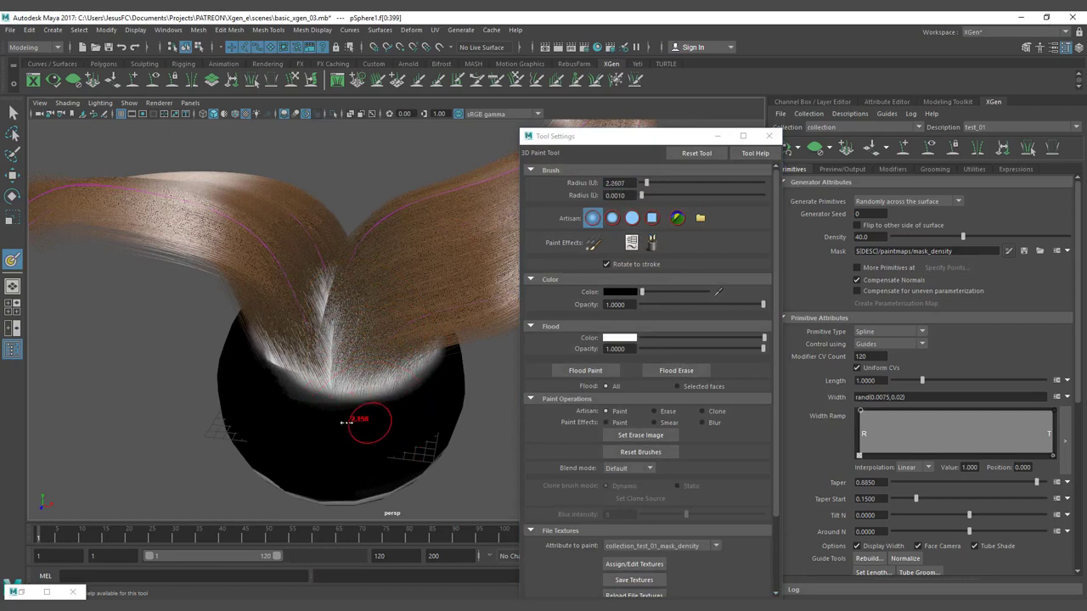
# Paint winding black lines across the white cap with the soft brush at a radius of about 2.05.
pyautogui.keyDown('alt'); pyautogui.moveTo(416, 373); pyautogui.dragTo(380, 377); pyautogui.keyUp('alt')
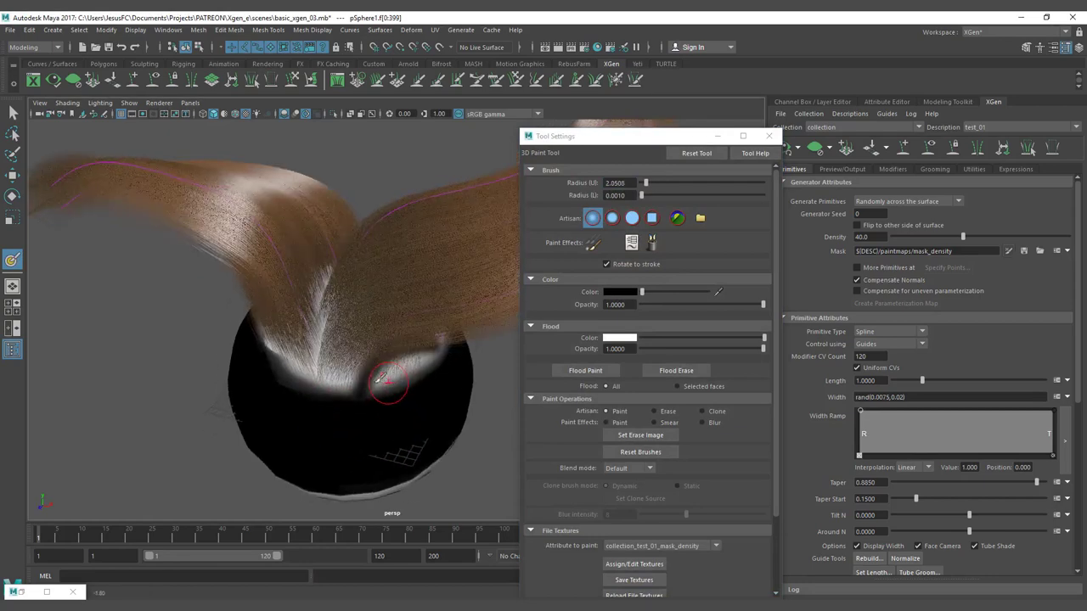
pyautogui.keyDown('alt'); pyautogui.moveTo(347, 339); pyautogui.dragTo(368, 315); pyautogui.keyUp('alt')
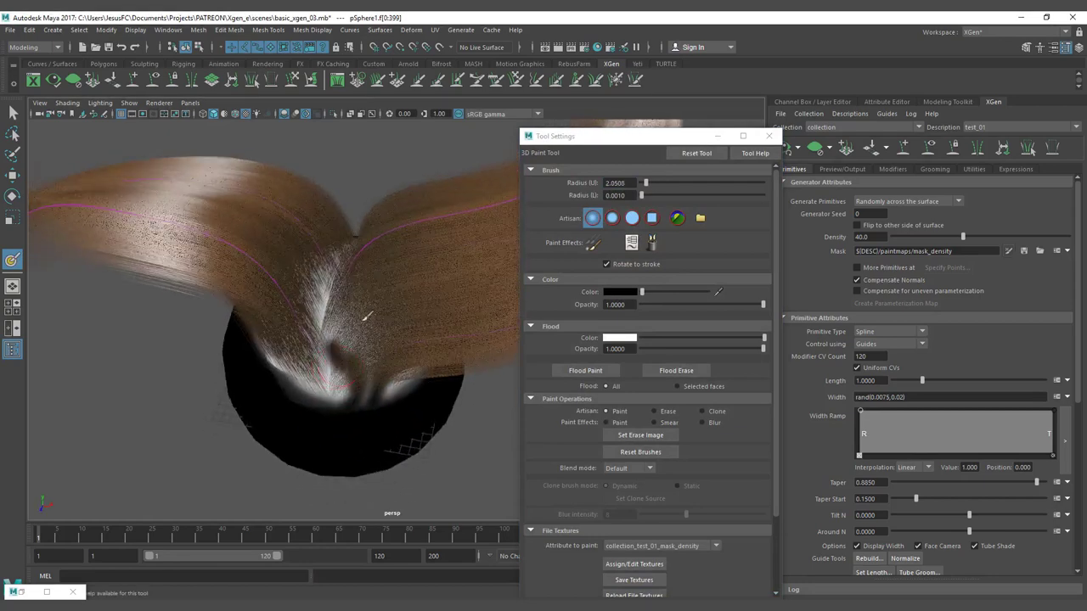
pyautogui.keyDown('alt'); pyautogui.moveTo(247, 338); pyautogui.dragTo(376, 425); pyautogui.keyUp('alt')
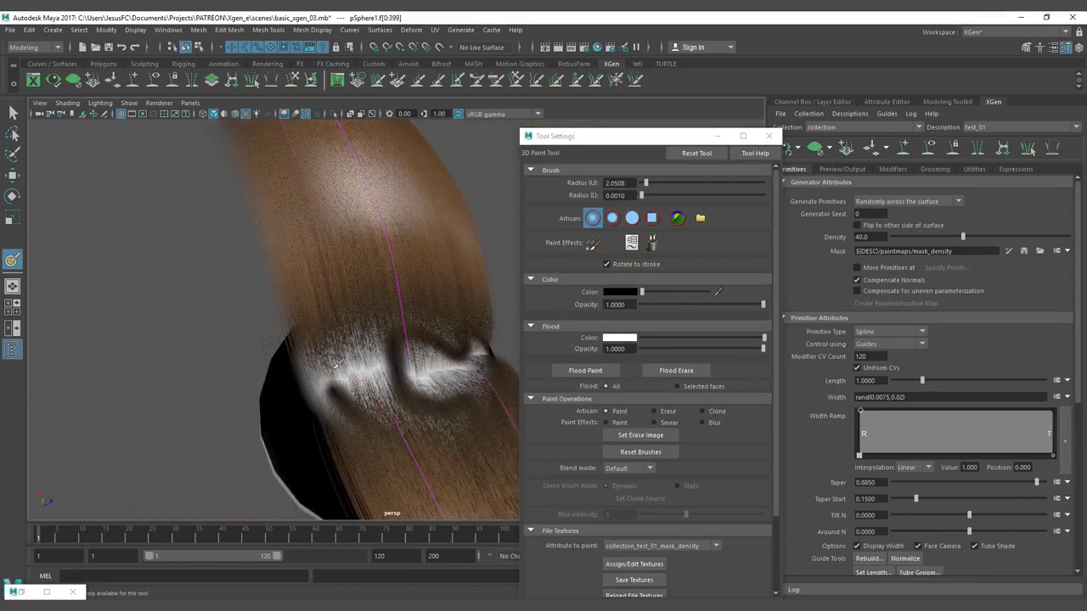
pyautogui.keyDown('alt'); pyautogui.moveTo(311, 314); pyautogui.dragTo(300, 370); pyautogui.keyUp('alt')
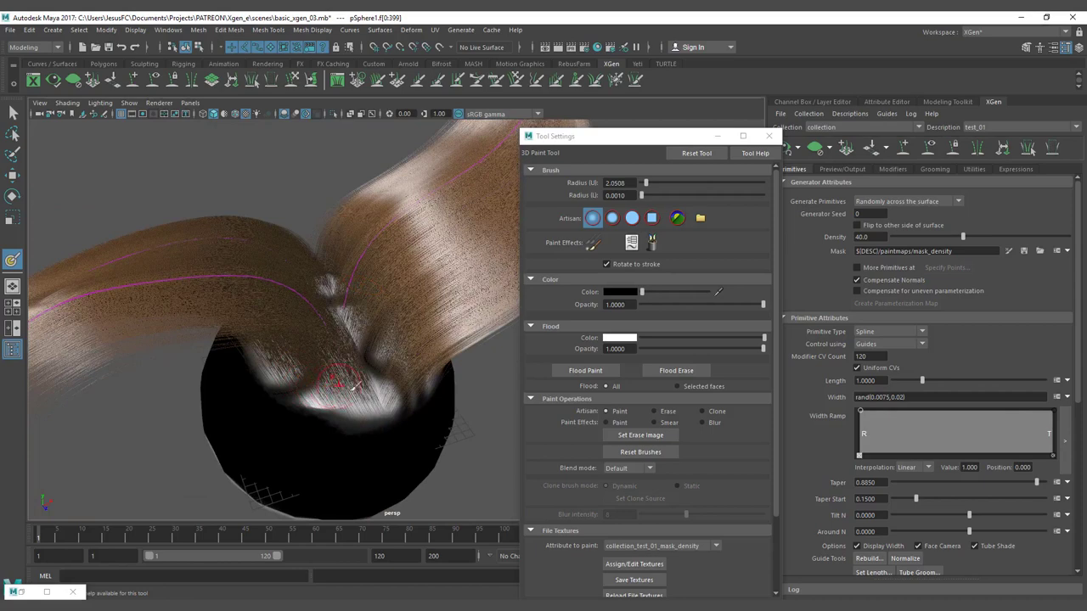
pyautogui.keyDown('alt'); pyautogui.moveTo(381, 428); pyautogui.dragTo(674, 500); pyautogui.keyUp('alt')
# Save the painted textures, close the tool settings and clear the hair preview from the sphere.
pyautogui.click(654, 581)
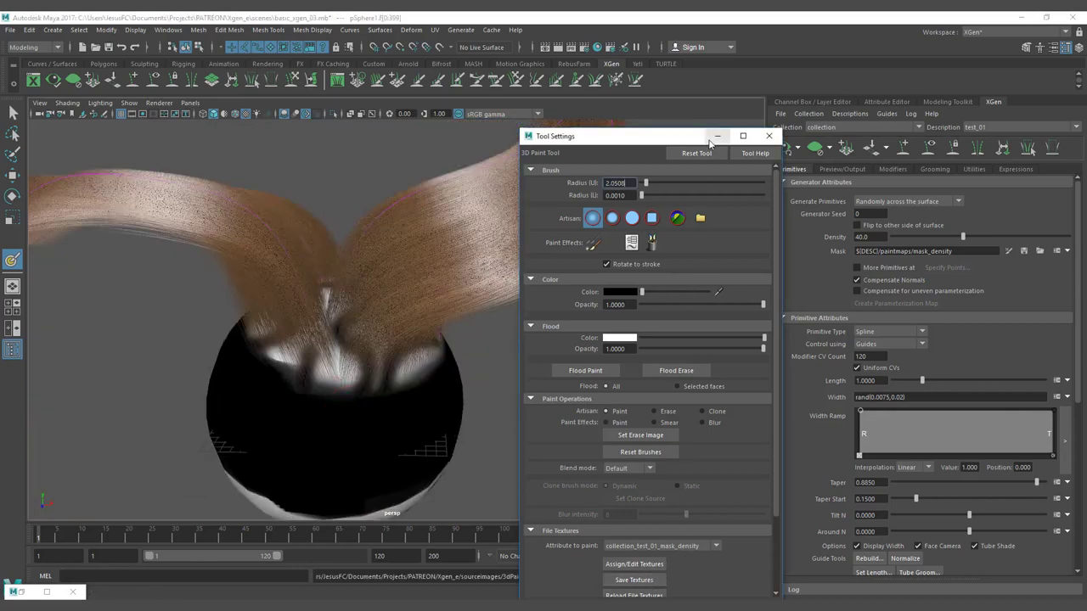
pyautogui.click(771, 137)
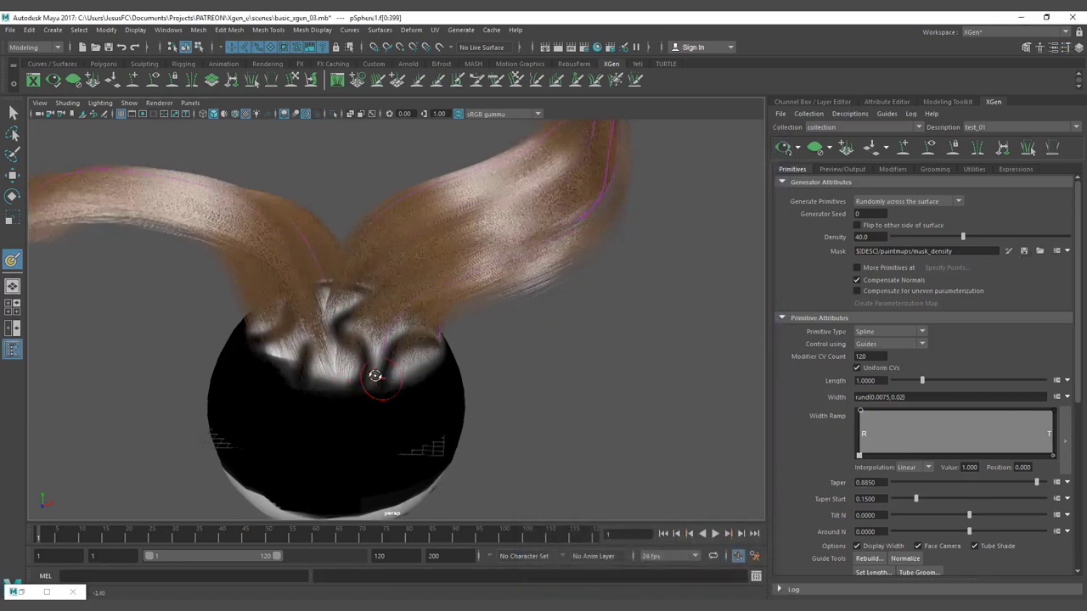
pyautogui.click(817, 149)
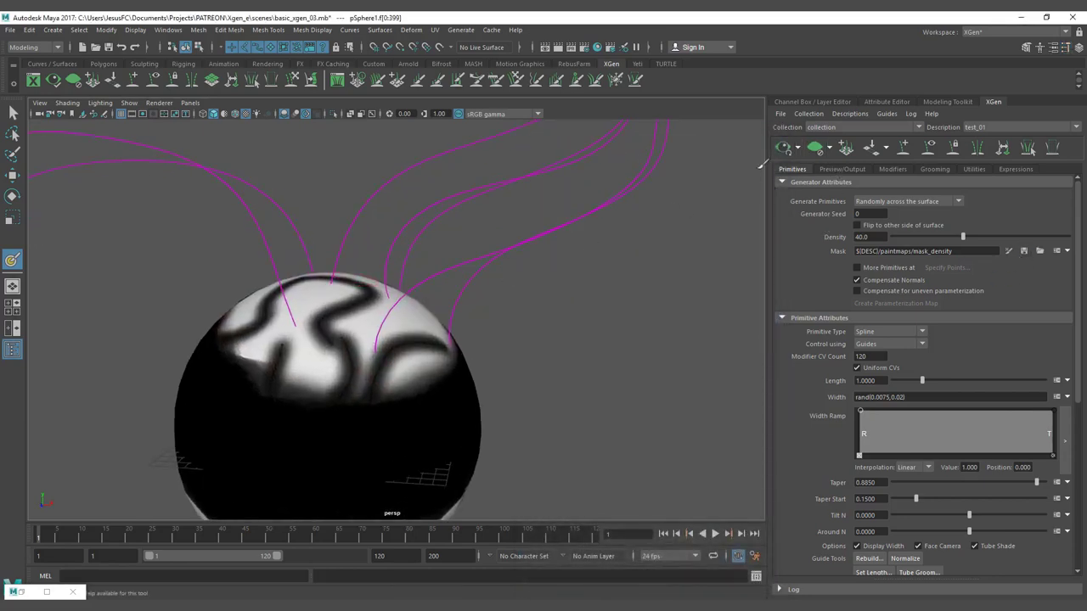